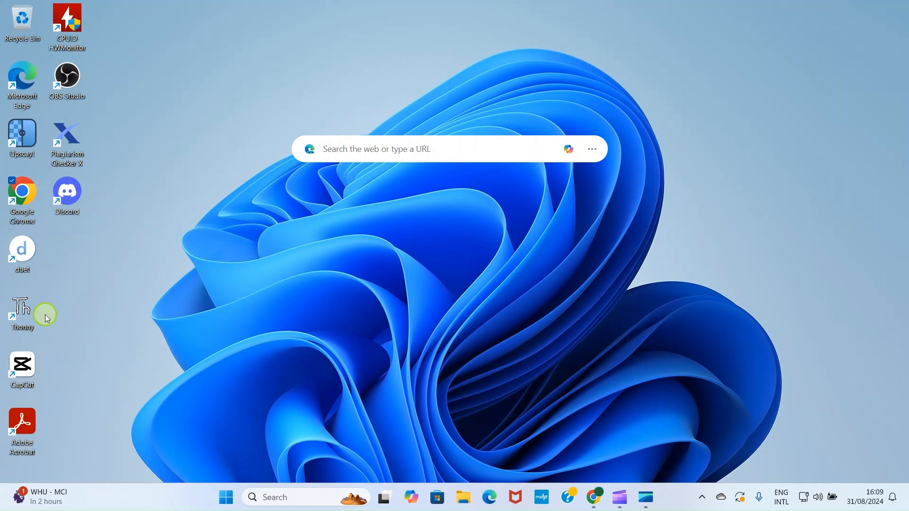
Open Google Chrome and go to YouTube Studio at studio.youtube.com
{"action": "double_click", "coordinate": [20, 202]}
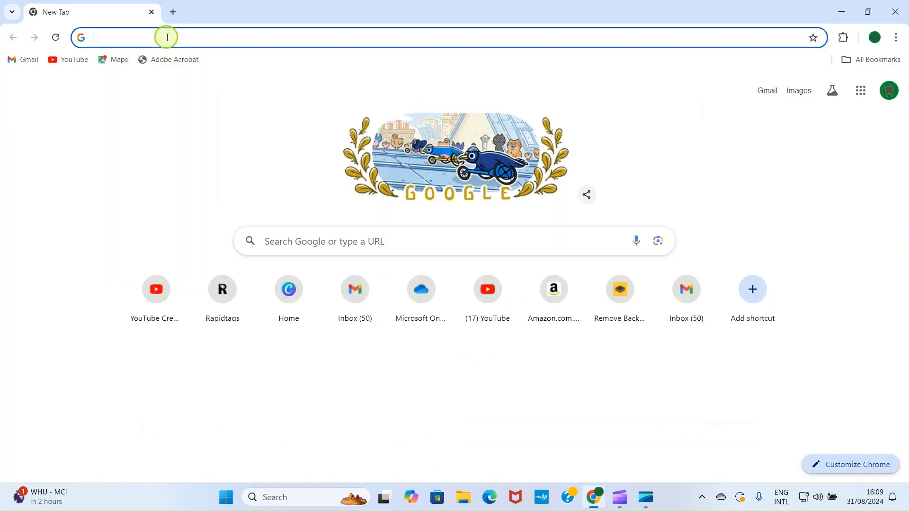
{"action": "type", "text": "studio.youtube.com"}
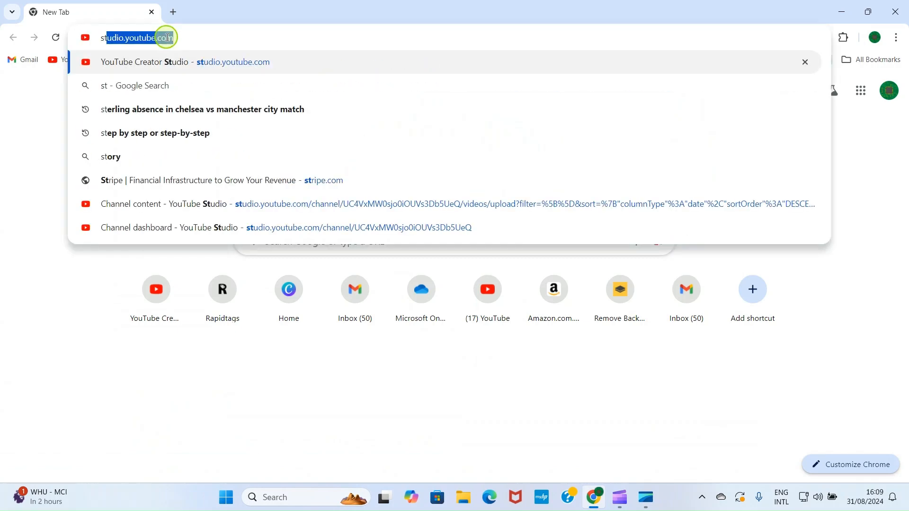
{"action": "left_click", "coordinate": [193, 62]}
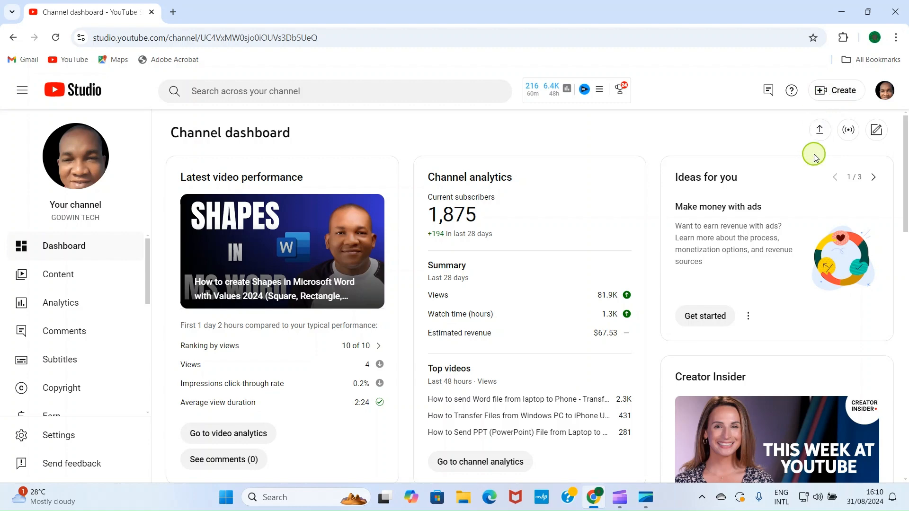
Upload the PROFITABLEKEYWORD MP4 video from the Downloads folder to the channel
{"action": "left_click", "coordinate": [816, 134]}
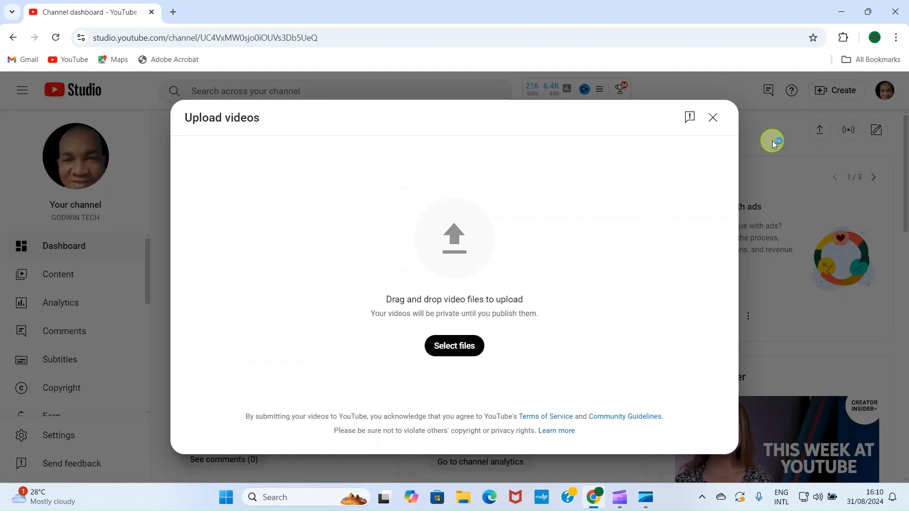
{"action": "left_click", "coordinate": [453, 347]}
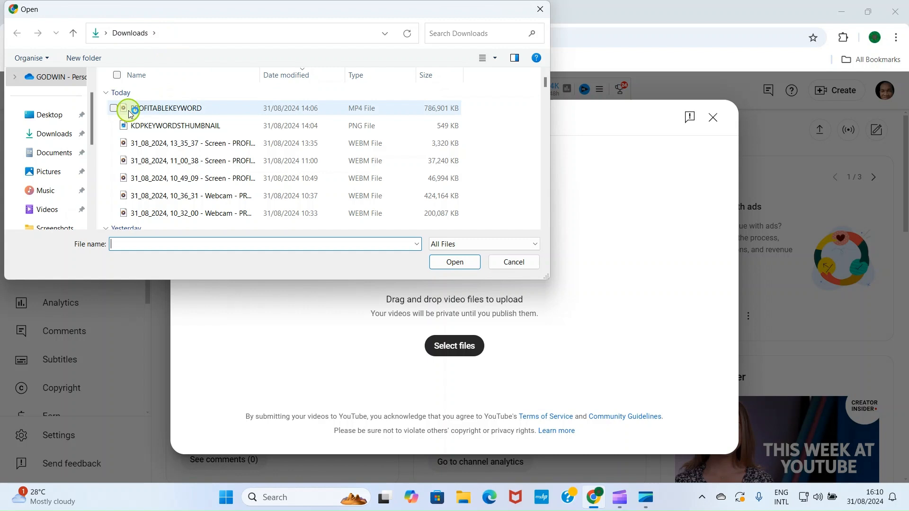
{"action": "left_click", "coordinate": [182, 110]}
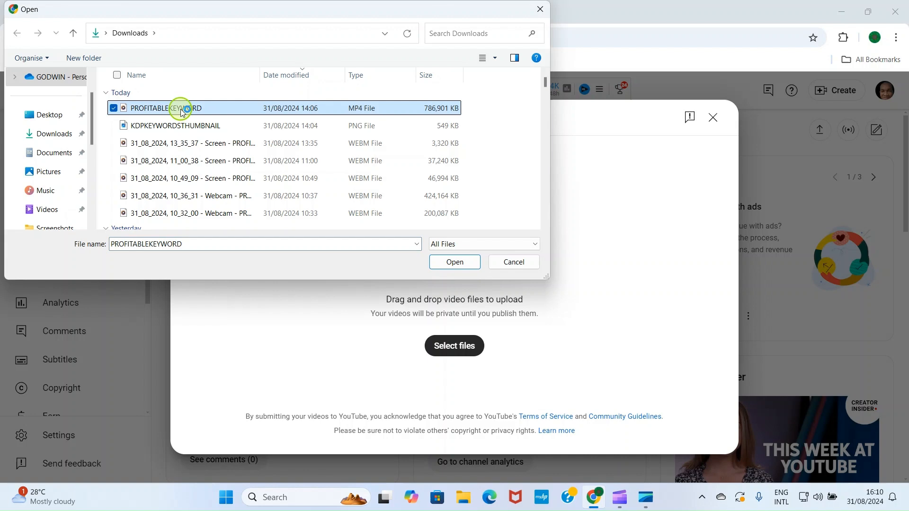
{"action": "left_click", "coordinate": [453, 262]}
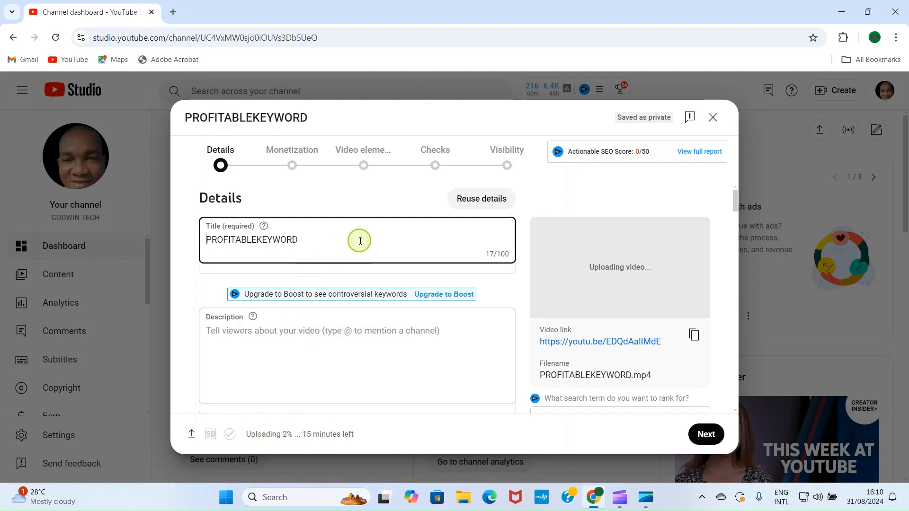
Look over the title, description and thumbnail sections of the video's upload details
{"action": "scroll", "coordinate": [249, 349], "scroll_direction": "down", "scroll_amount": 1}
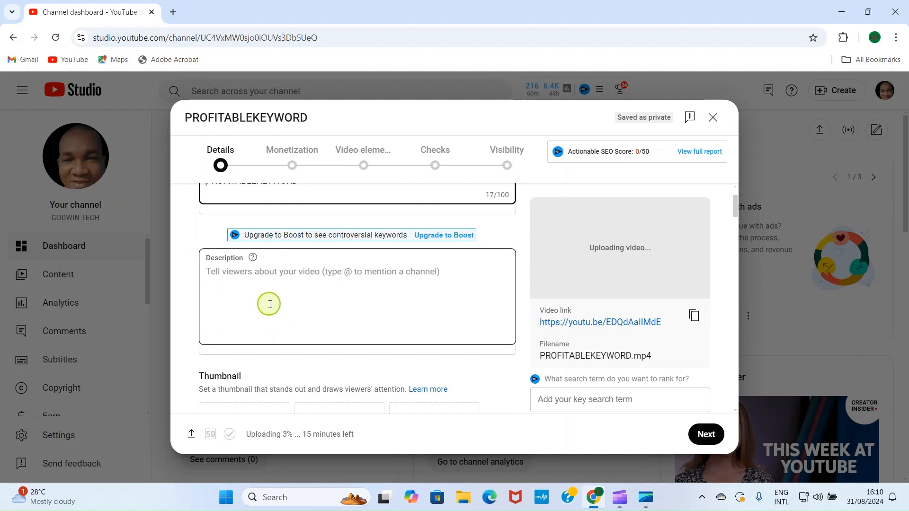
{"action": "scroll", "coordinate": [270, 304], "scroll_direction": "down", "scroll_amount": 1}
{"action": "scroll", "coordinate": [280, 248], "scroll_direction": "up", "scroll_amount": 2}
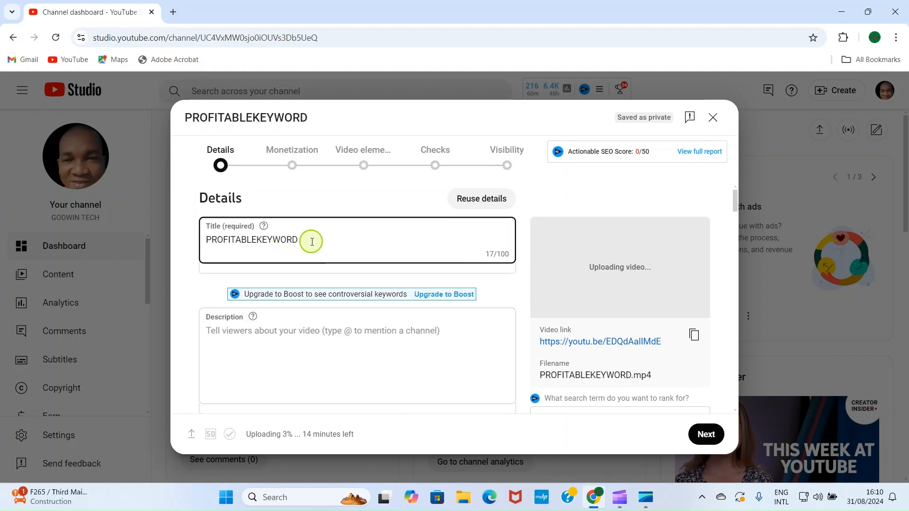
{"action": "scroll", "coordinate": [275, 303], "scroll_direction": "down", "scroll_amount": 3}
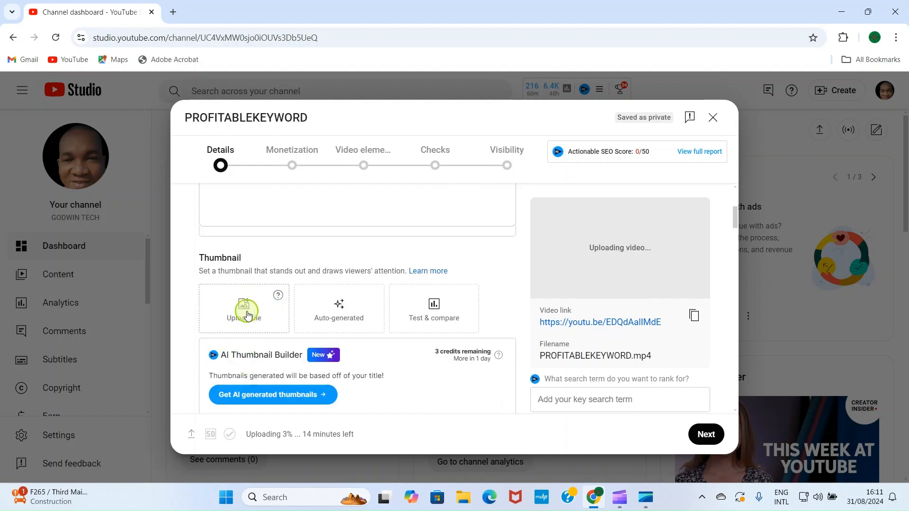
{"action": "scroll", "coordinate": [244, 314], "scroll_direction": "down", "scroll_amount": 1}
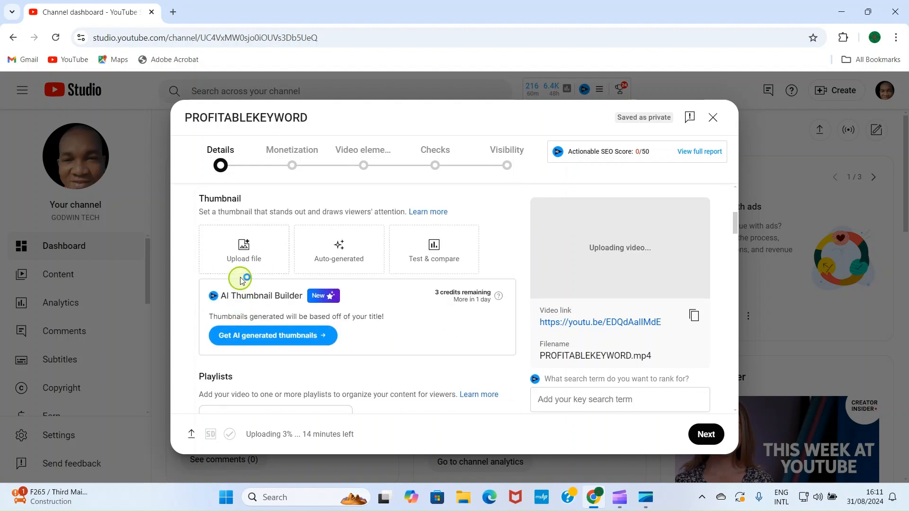
{"action": "scroll", "coordinate": [251, 255], "scroll_direction": "up", "scroll_amount": 1}
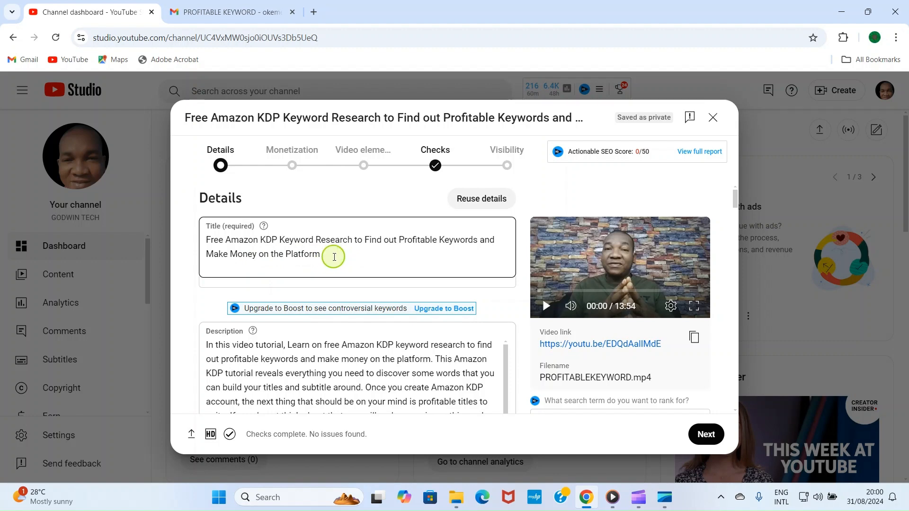
Compare the keywords in the video's title with the opening paragraph of its description and read on to the recommended videos
{"action": "scroll", "coordinate": [336, 259], "scroll_direction": "down", "scroll_amount": 1}
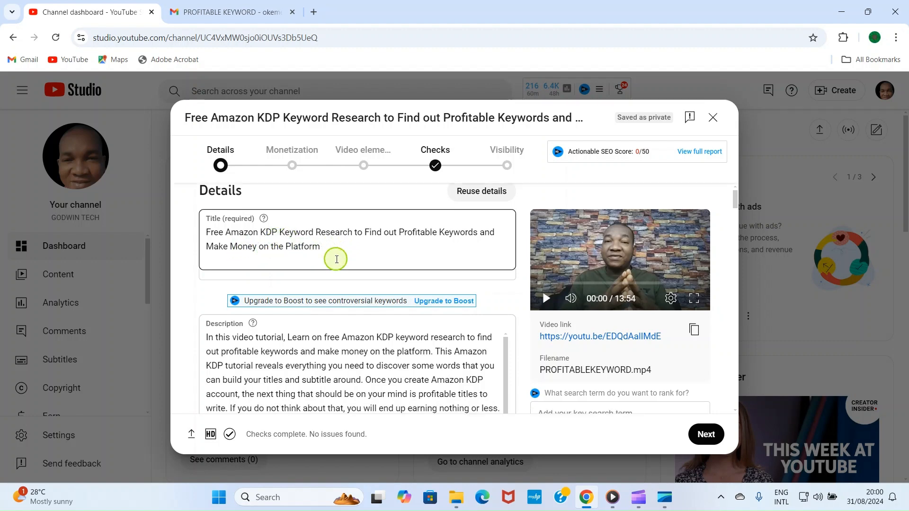
{"action": "scroll", "coordinate": [336, 239], "scroll_direction": "up", "scroll_amount": 1}
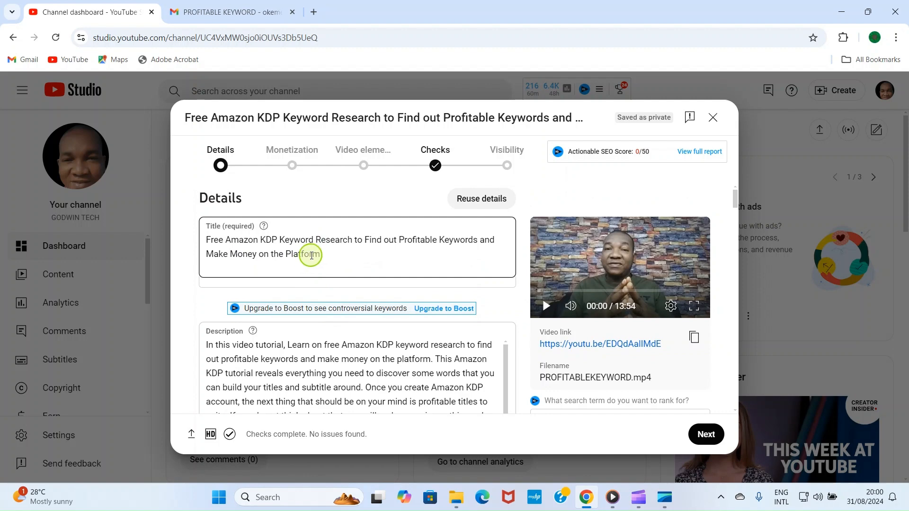
{"action": "left_click", "coordinate": [277, 379]}
{"action": "scroll", "coordinate": [266, 354], "scroll_direction": "down", "scroll_amount": 5}
{"action": "scroll", "coordinate": [266, 357], "scroll_direction": "up", "scroll_amount": 5}
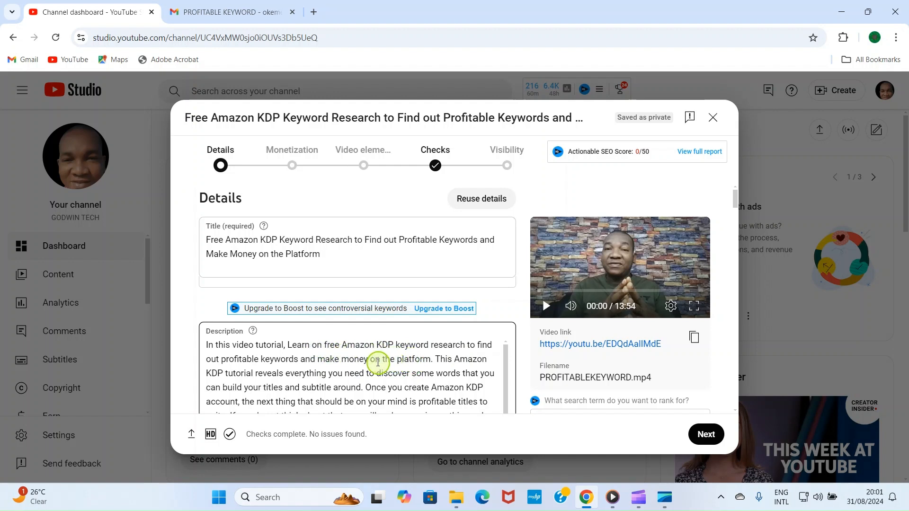
{"action": "left_click", "coordinate": [281, 260]}
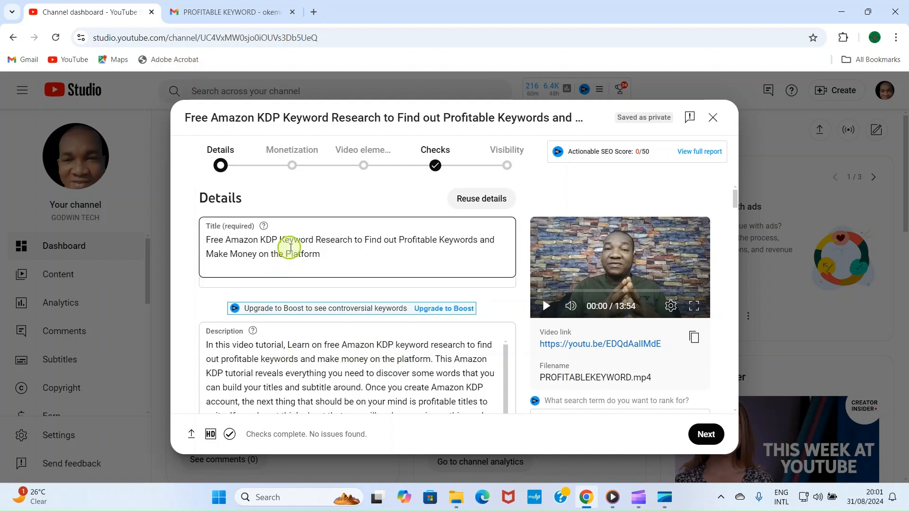
{"action": "left_click", "coordinate": [205, 360]}
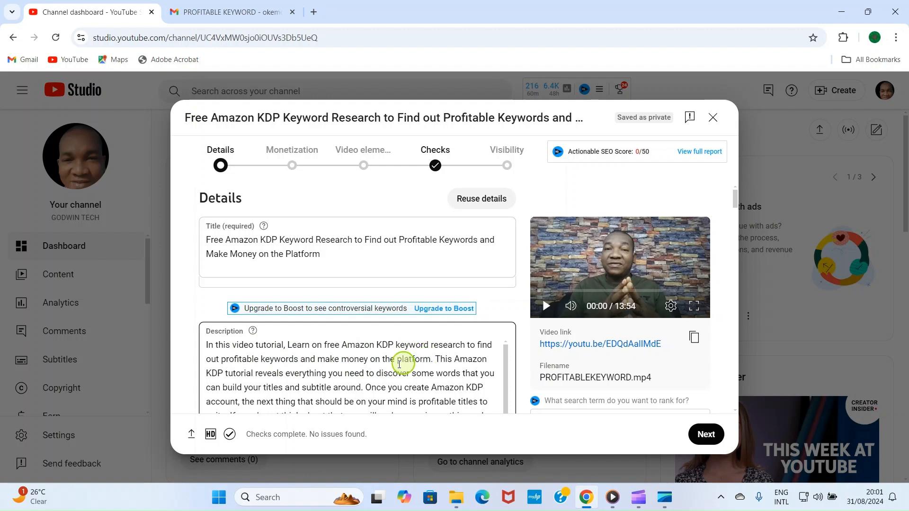
{"action": "left_click", "coordinate": [238, 240]}
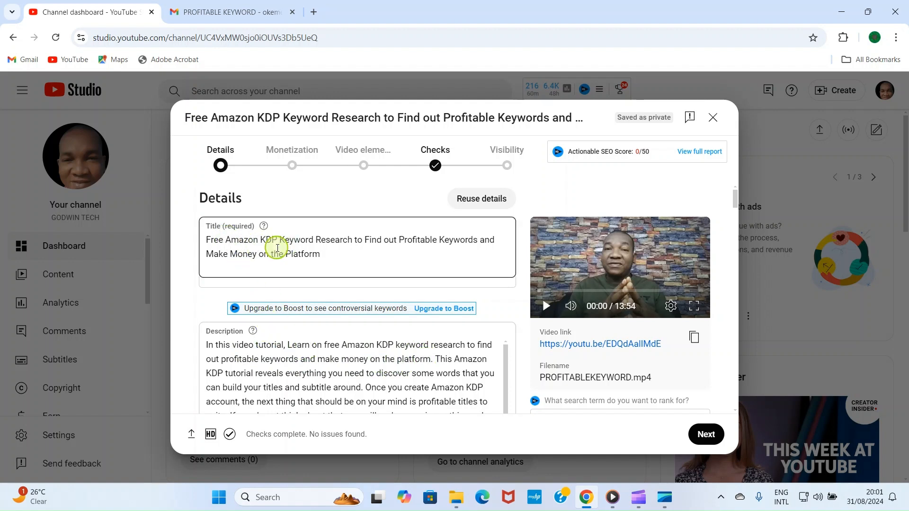
{"action": "left_click", "coordinate": [279, 350]}
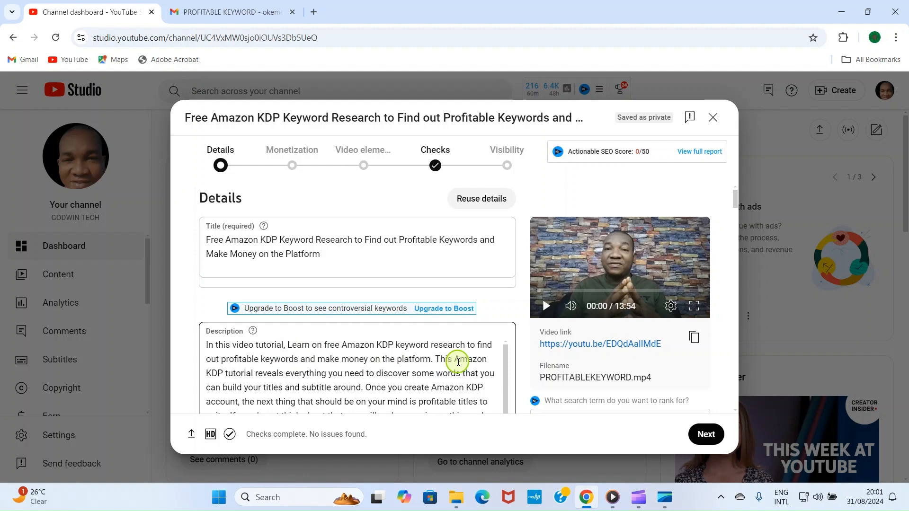
{"action": "scroll", "coordinate": [458, 359], "scroll_direction": "down", "scroll_amount": 3}
{"action": "scroll", "coordinate": [454, 356], "scroll_direction": "up", "scroll_amount": 1}
{"action": "scroll", "coordinate": [451, 359], "scroll_direction": "down", "scroll_amount": 1}
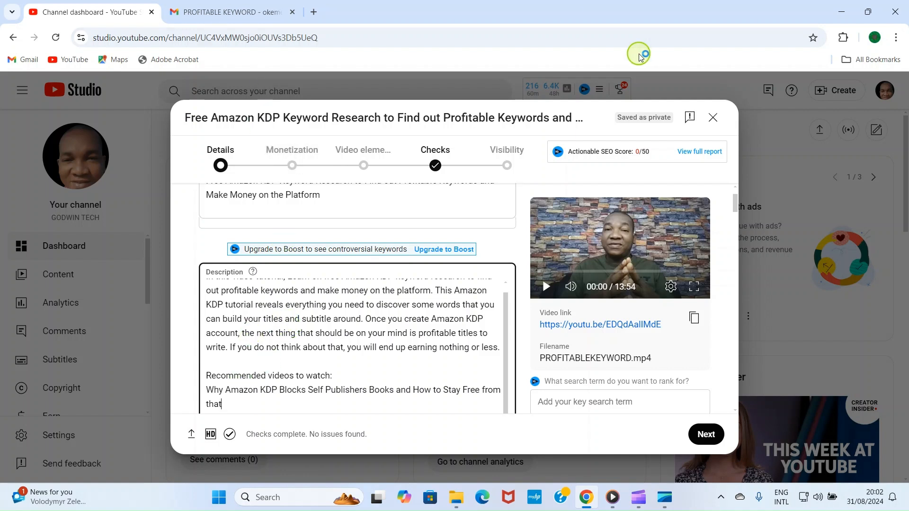
Open youtube.com in a new Incognito window
{"action": "left_click", "coordinate": [897, 39]}
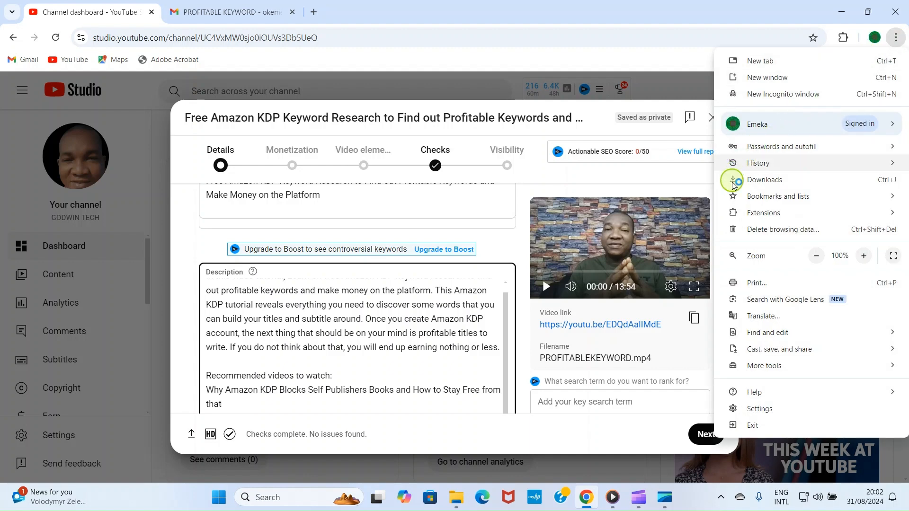
{"action": "left_click", "coordinate": [766, 91]}
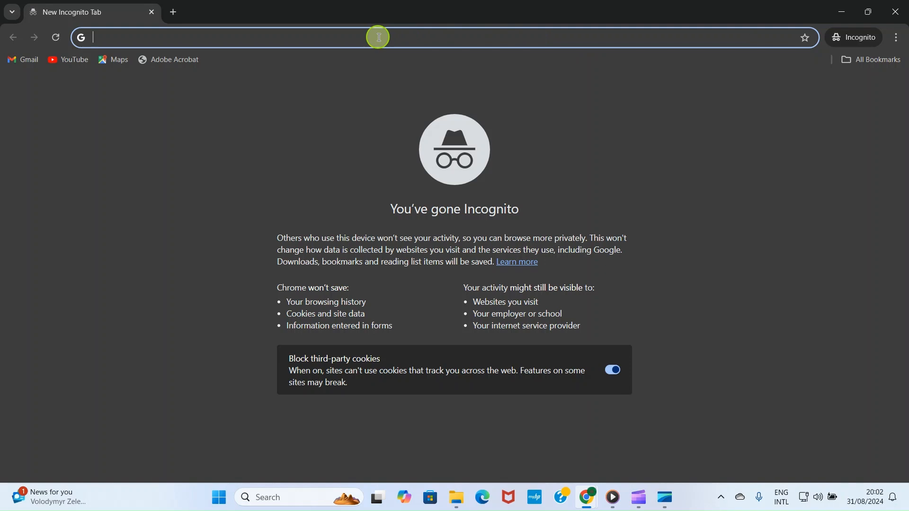
{"action": "type", "text": "y"}
{"action": "key", "text": "Return"}
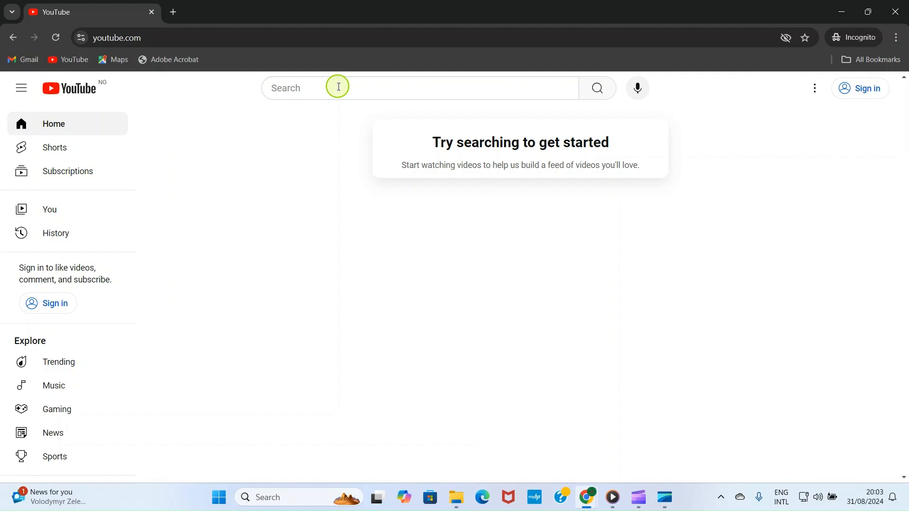
Look up YouTube's search suggestions for "Amazon" without running the search, and return to the video's upload details
{"action": "left_click", "coordinate": [337, 88]}
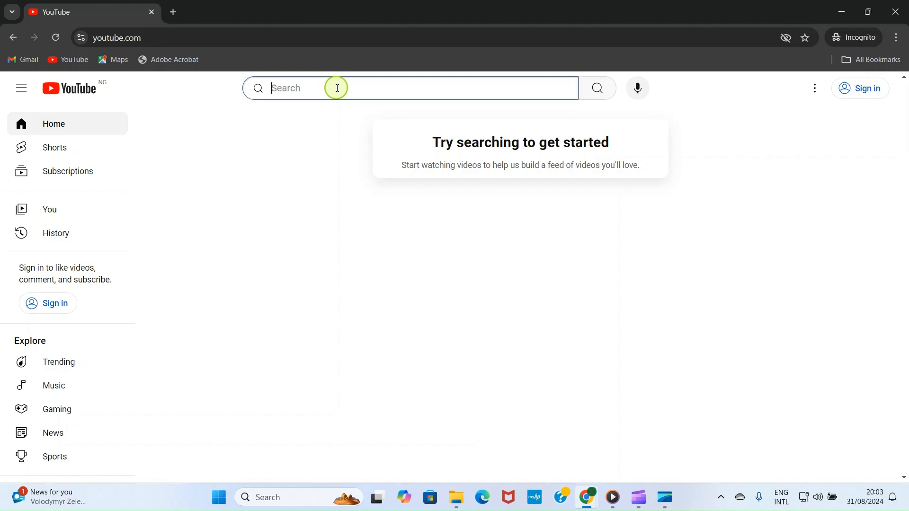
{"action": "key", "text": "BackSpace"}
{"action": "type", "text": "Amazo"}
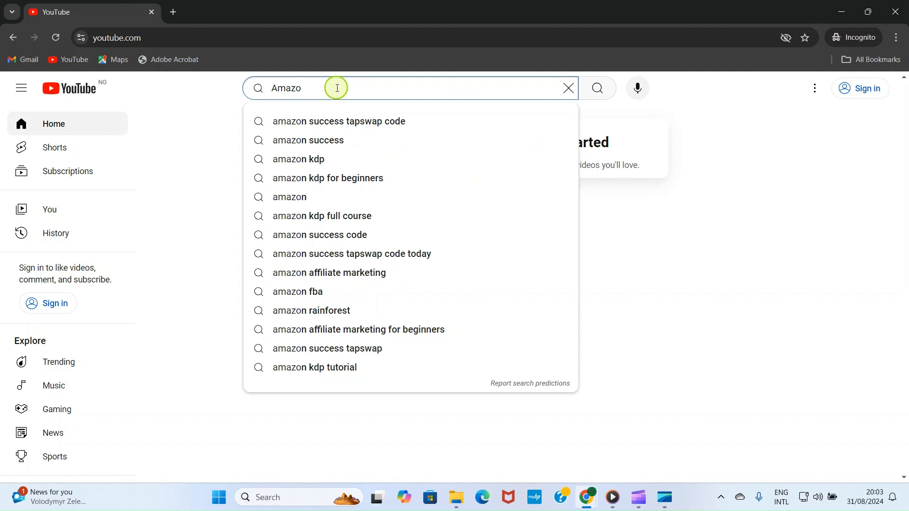
{"action": "type", "text": "n"}
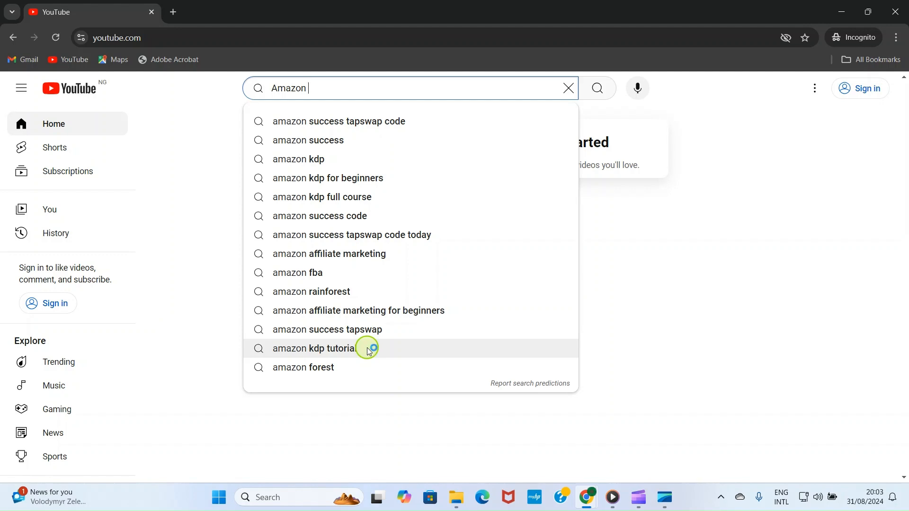
{"action": "left_click", "coordinate": [842, 12]}
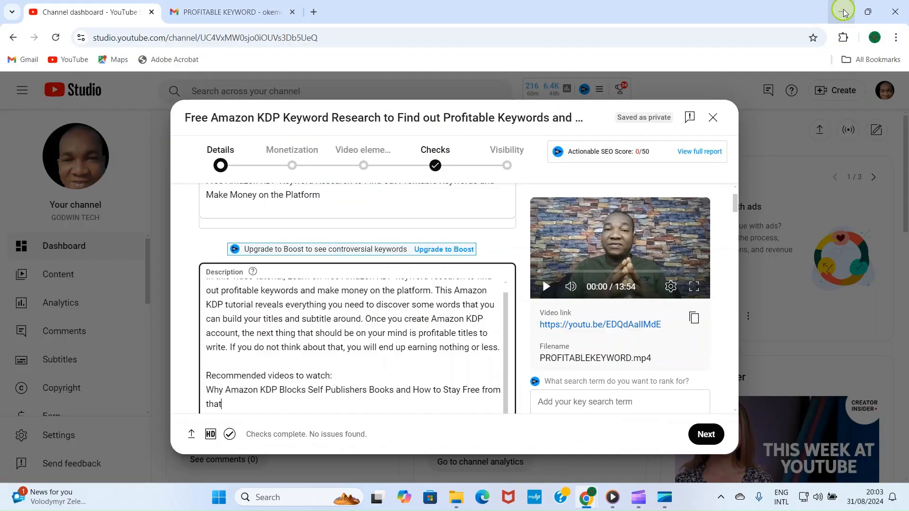
Review the video description's recommended video links and the keyword research paragraphs below them
{"action": "scroll", "coordinate": [325, 328], "scroll_direction": "down", "scroll_amount": 3}
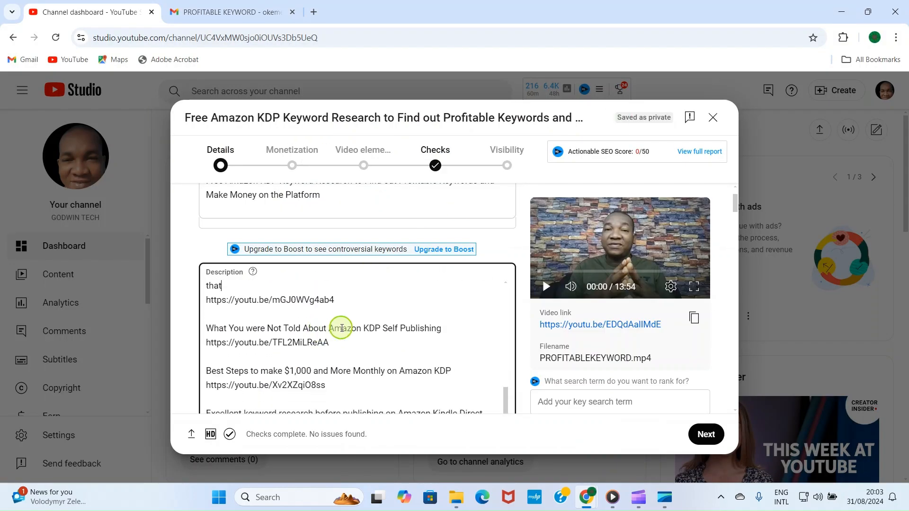
{"action": "scroll", "coordinate": [365, 331], "scroll_direction": "down", "scroll_amount": 3}
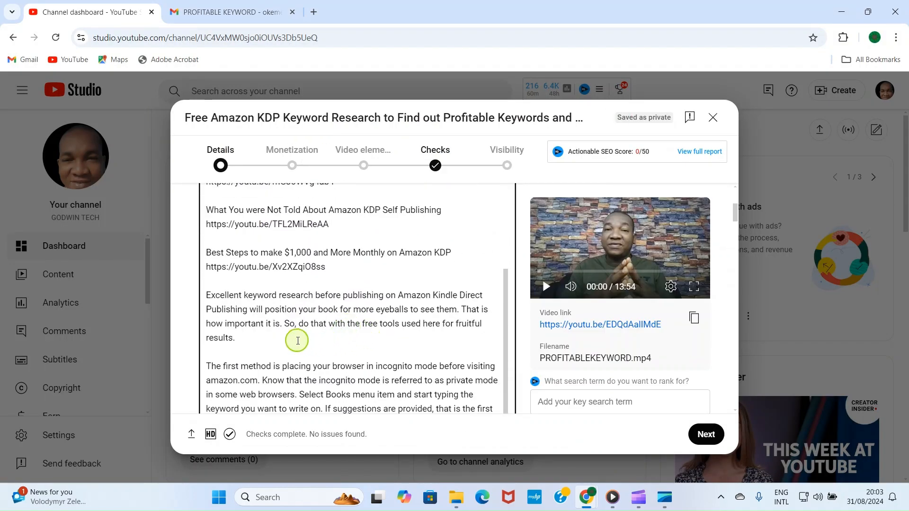
{"action": "scroll", "coordinate": [278, 339], "scroll_direction": "down", "scroll_amount": 4}
{"action": "scroll", "coordinate": [278, 337], "scroll_direction": "down", "scroll_amount": 1}
{"action": "scroll", "coordinate": [269, 321], "scroll_direction": "up", "scroll_amount": 2}
{"action": "scroll", "coordinate": [286, 309], "scroll_direction": "up", "scroll_amount": 1}
{"action": "scroll", "coordinate": [286, 307], "scroll_direction": "down", "scroll_amount": 1}
{"action": "scroll", "coordinate": [288, 303], "scroll_direction": "up", "scroll_amount": 3}
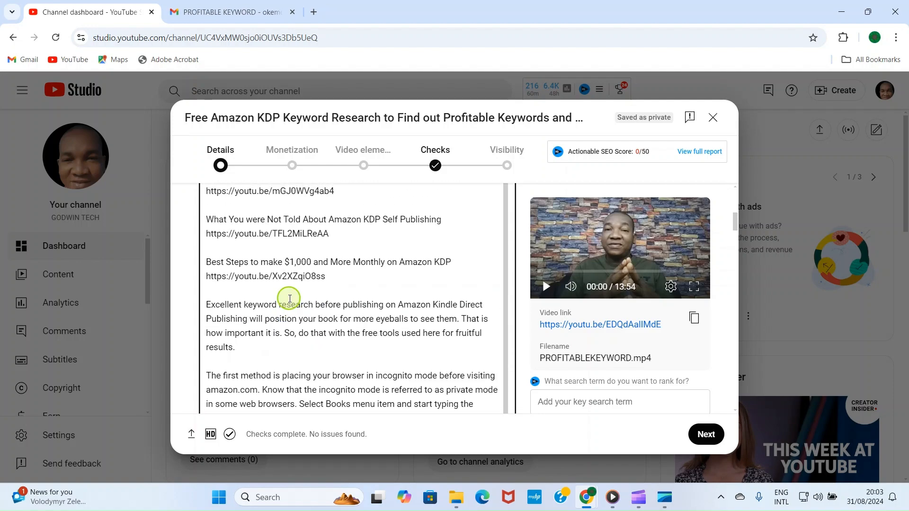
{"action": "scroll", "coordinate": [286, 285], "scroll_direction": "up", "scroll_amount": 5}
{"action": "scroll", "coordinate": [286, 290], "scroll_direction": "down", "scroll_amount": 2}
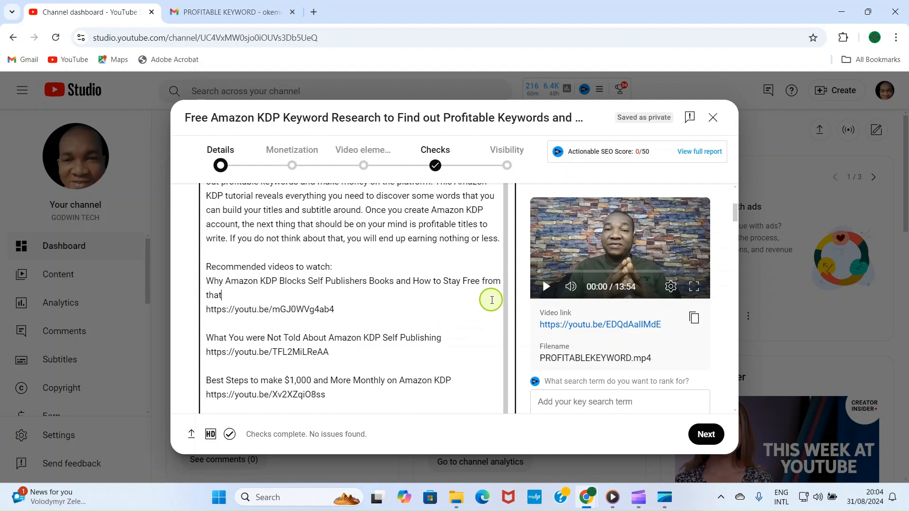
Read the description through to its end and check the hashtag suggestions for #amazonkdp and #amazonkdptutorial
{"action": "scroll", "coordinate": [495, 297], "scroll_direction": "down", "scroll_amount": 3}
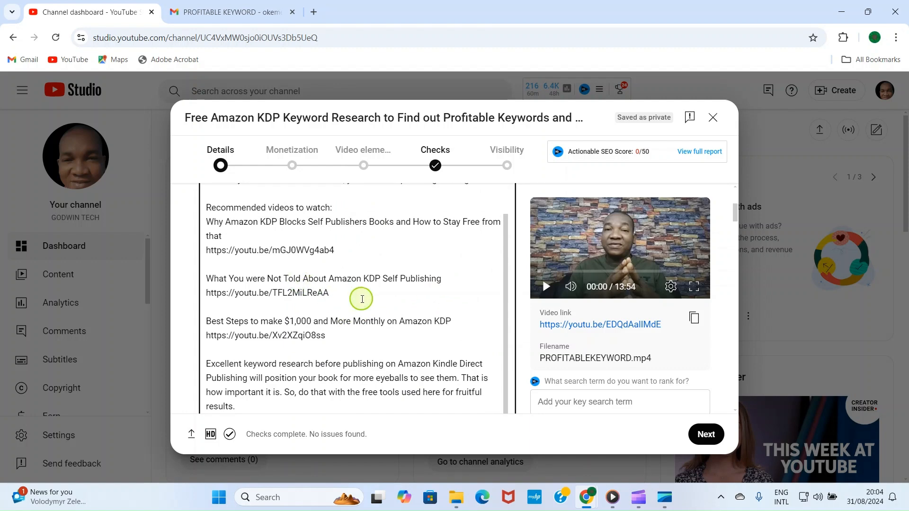
{"action": "scroll", "coordinate": [379, 310], "scroll_direction": "down", "scroll_amount": 4}
{"action": "scroll", "coordinate": [395, 313], "scroll_direction": "down", "scroll_amount": 2}
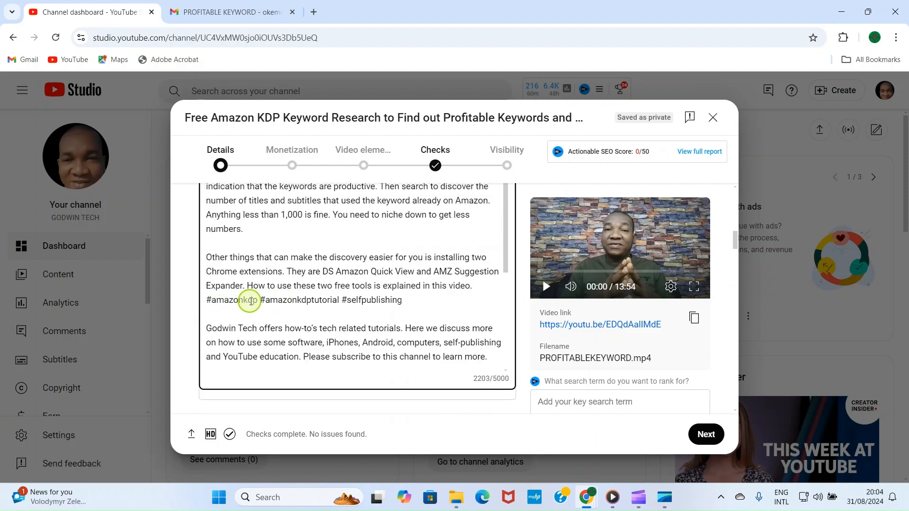
{"action": "left_click", "coordinate": [232, 297]}
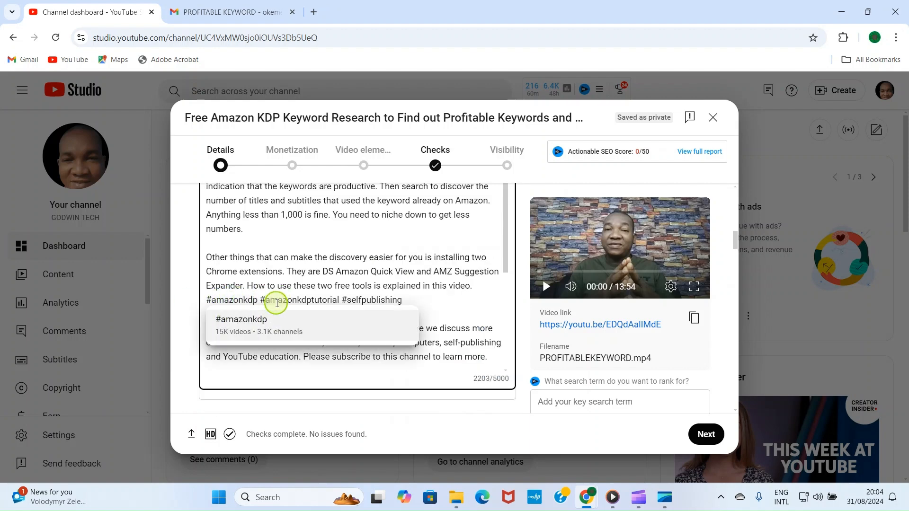
{"action": "left_click", "coordinate": [310, 301]}
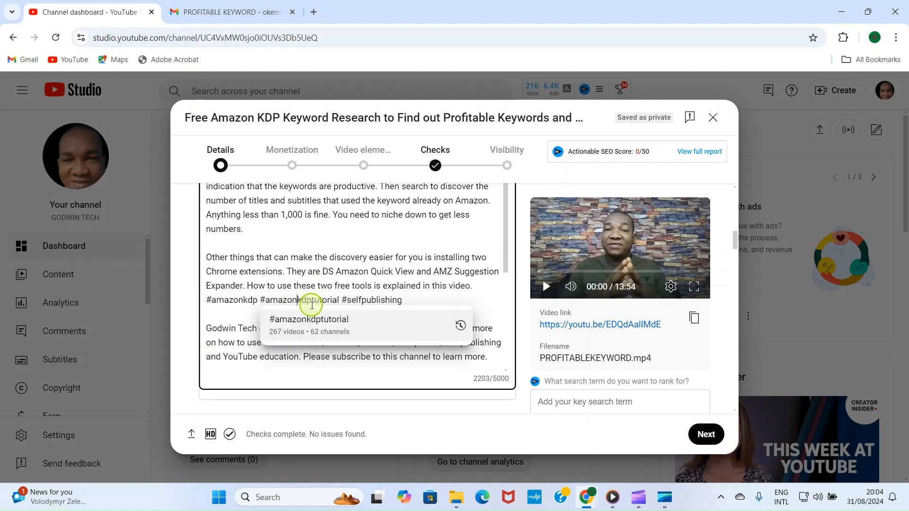
Check the hashtag suggestions for #selfpublishing and read the description's channel blurb and timestamps
{"action": "left_click", "coordinate": [365, 299]}
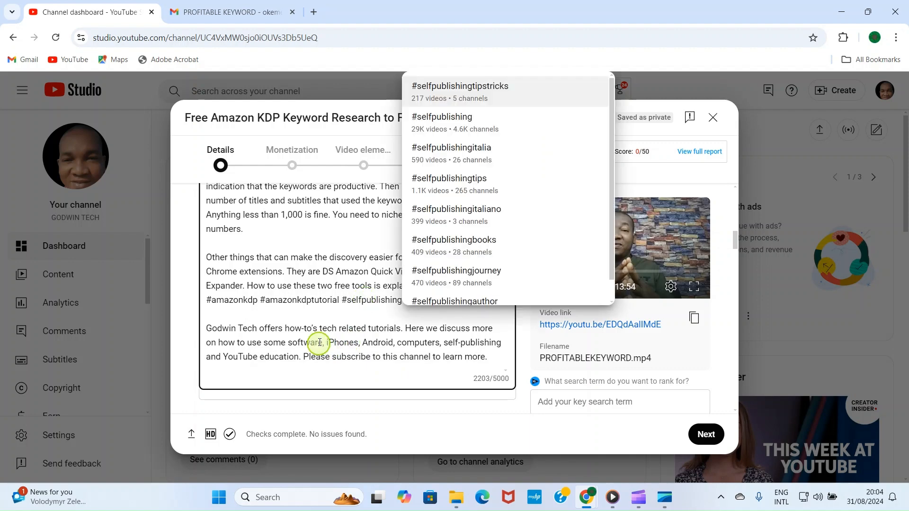
{"action": "left_click", "coordinate": [317, 328]}
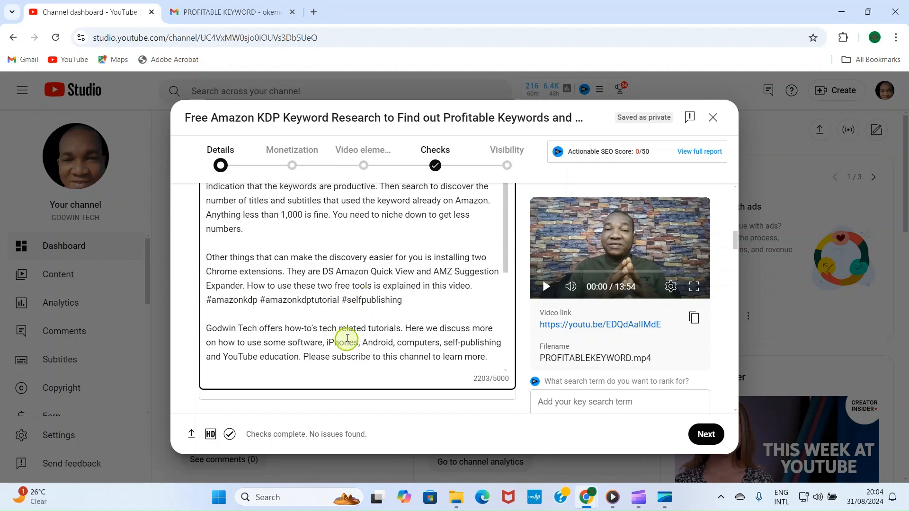
{"action": "scroll", "coordinate": [345, 340], "scroll_direction": "down", "scroll_amount": 3}
{"action": "scroll", "coordinate": [351, 300], "scroll_direction": "up", "scroll_amount": 3}
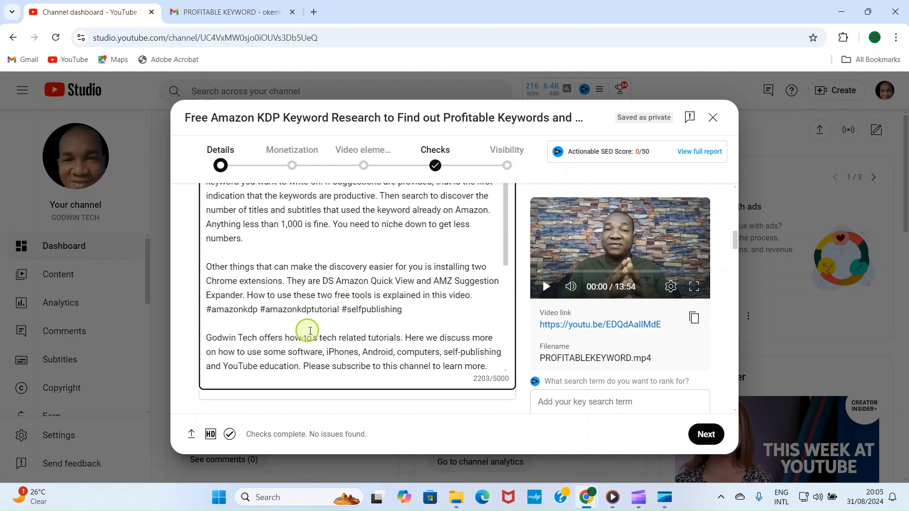
{"action": "scroll", "coordinate": [307, 330], "scroll_direction": "down", "scroll_amount": 3}
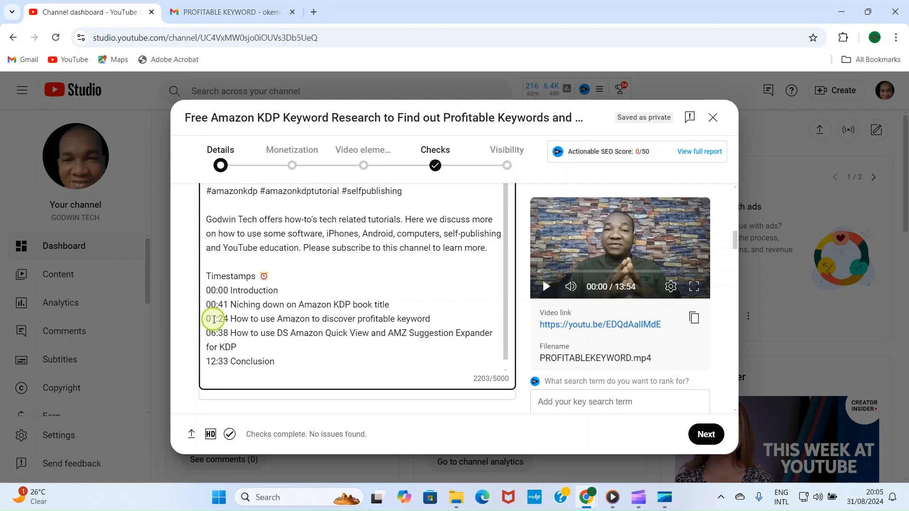
{"action": "left_click", "coordinate": [240, 318]}
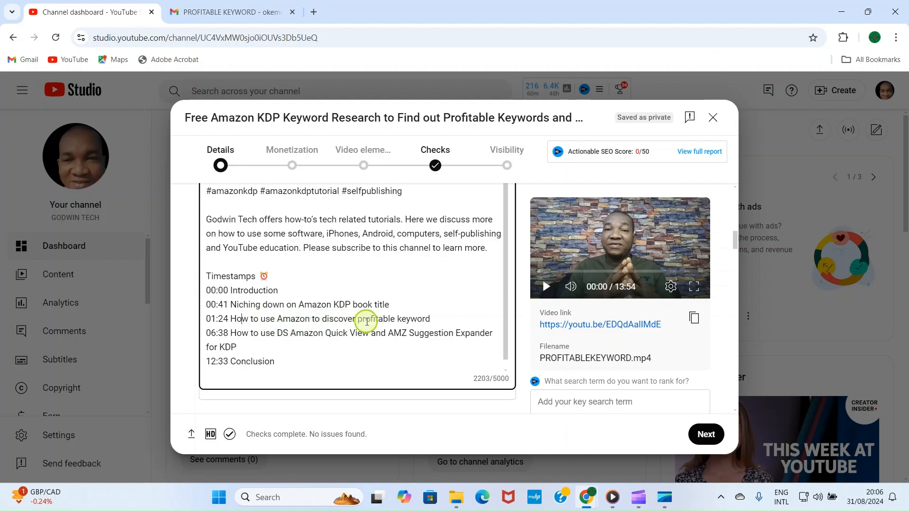
Upload the image file KDPKEYWORDSTHUMBNAIL as the video's thumbnail
{"action": "scroll", "coordinate": [373, 317], "scroll_direction": "down", "scroll_amount": 5}
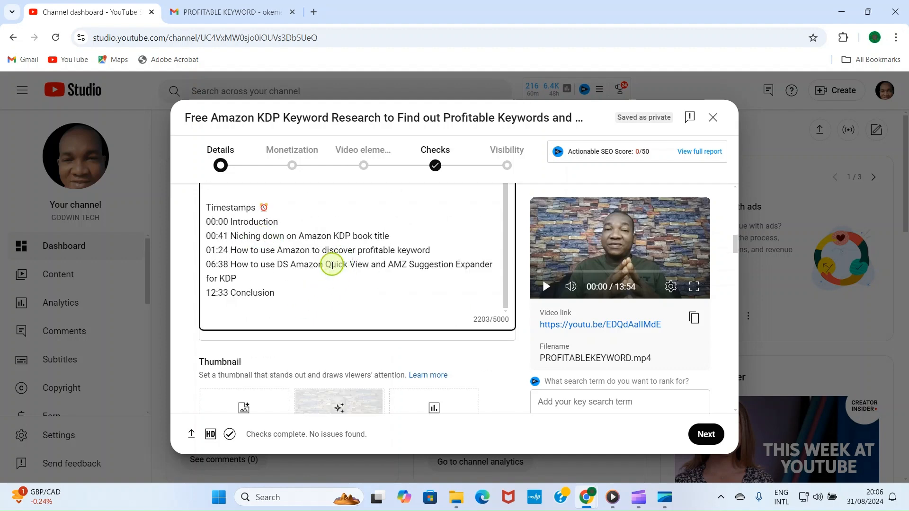
{"action": "scroll", "coordinate": [331, 293], "scroll_direction": "down", "scroll_amount": 4}
{"action": "scroll", "coordinate": [225, 237], "scroll_direction": "up", "scroll_amount": 1}
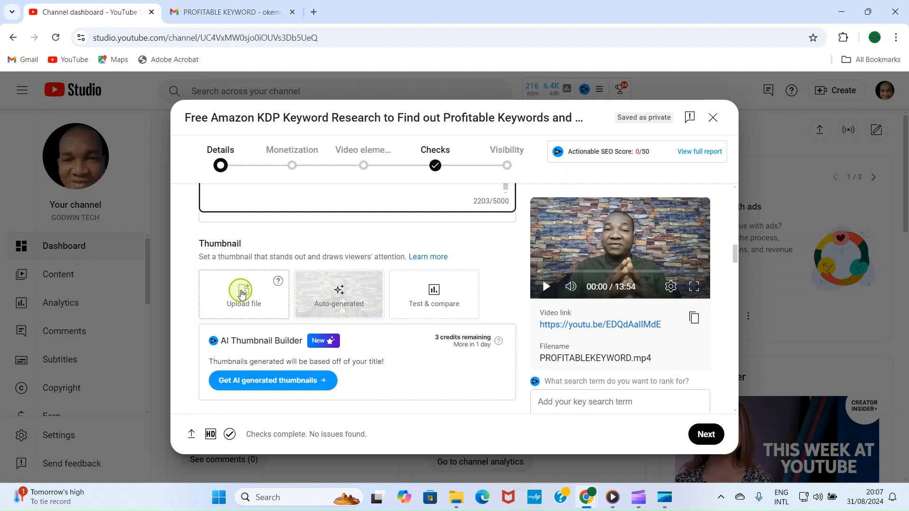
{"action": "left_click", "coordinate": [244, 294]}
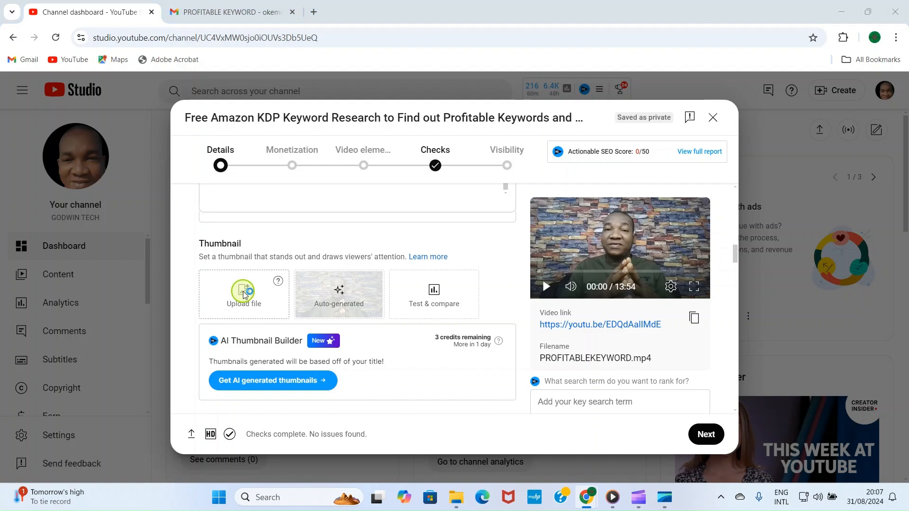
{"action": "left_click", "coordinate": [161, 108]}
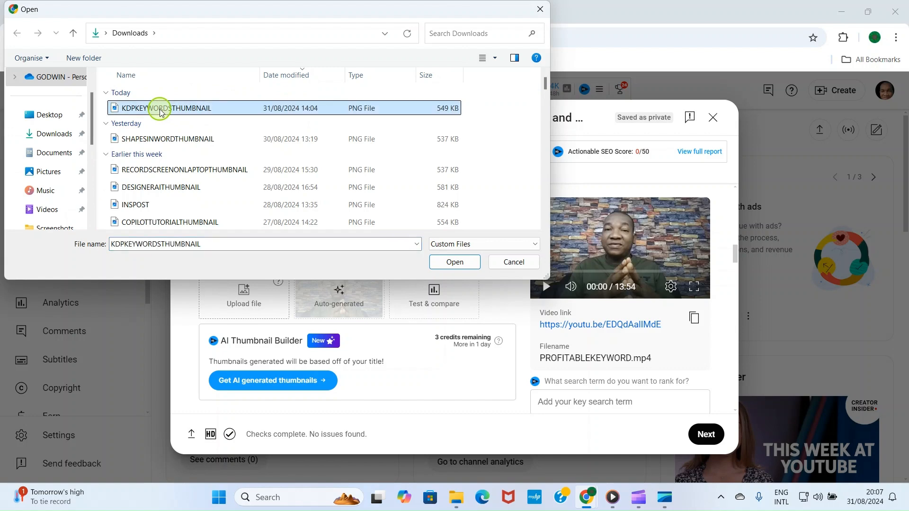
{"action": "left_click", "coordinate": [453, 262]}
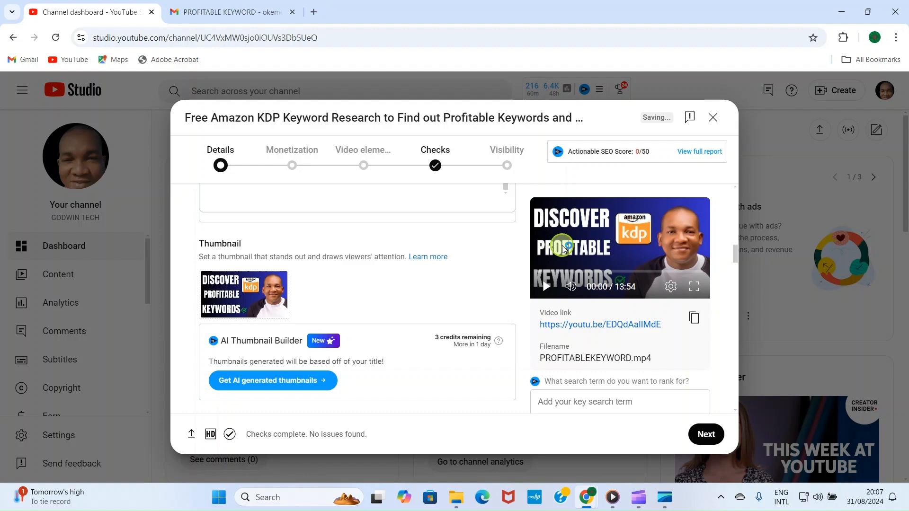
Add the video to the WRITERS AND PUBLISHERS TUTORIALS playlist
{"action": "scroll", "coordinate": [440, 255], "scroll_direction": "down", "scroll_amount": 3}
{"action": "scroll", "coordinate": [339, 363], "scroll_direction": "down", "scroll_amount": 3}
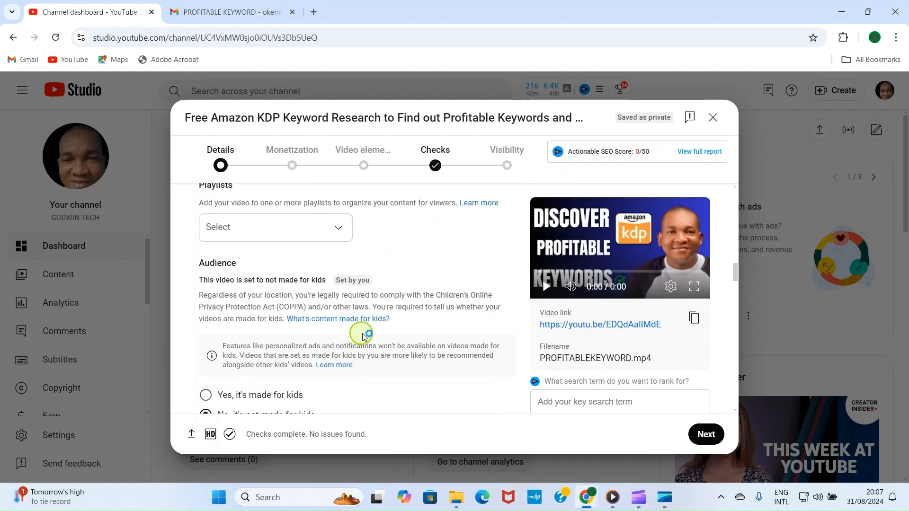
{"action": "left_click", "coordinate": [340, 232]}
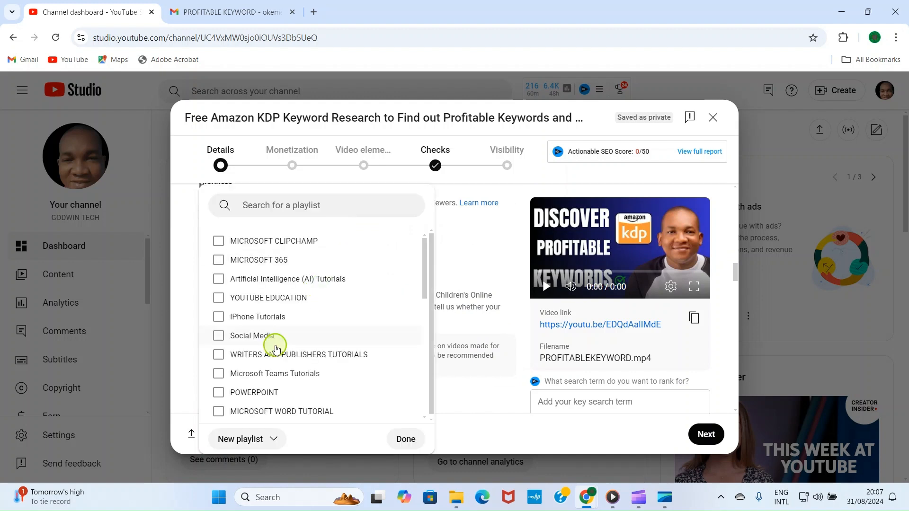
{"action": "left_click", "coordinate": [219, 355]}
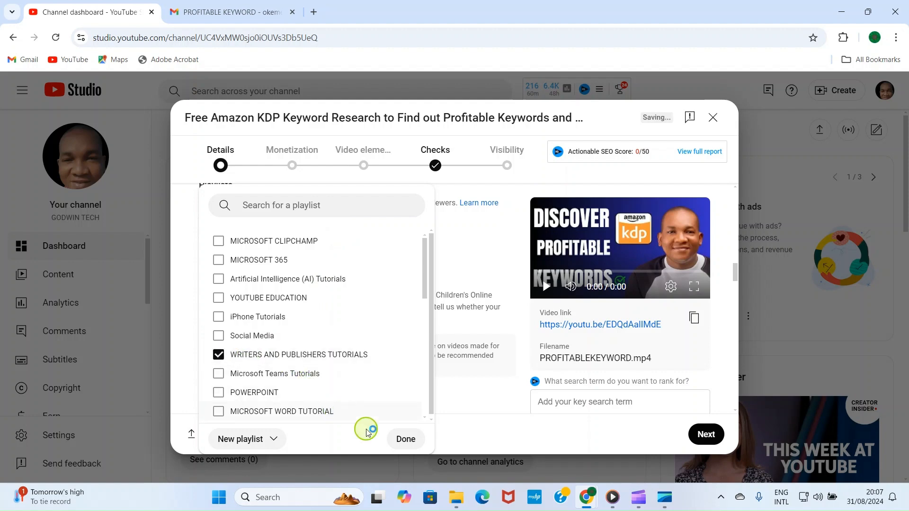
{"action": "left_click", "coordinate": [405, 440]}
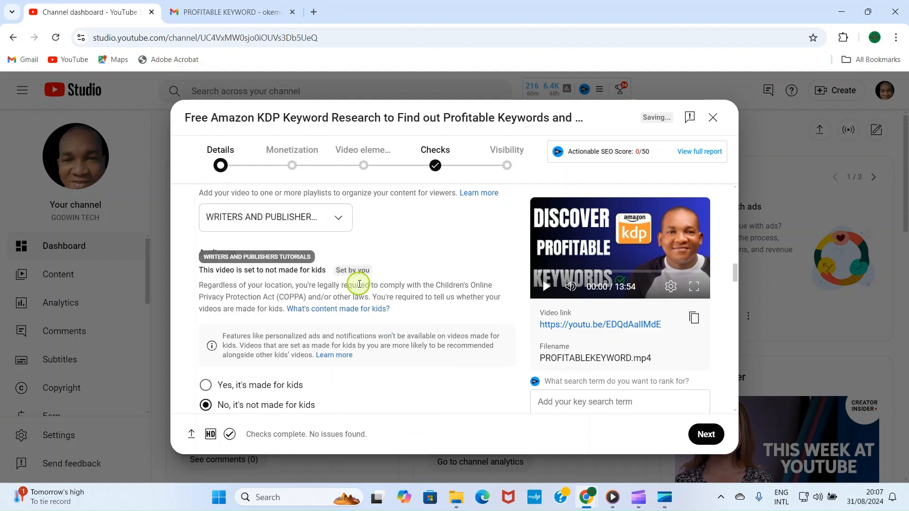
Review the audience and paid promotion settings, and answer No to the altered content question
{"action": "scroll", "coordinate": [357, 284], "scroll_direction": "down", "scroll_amount": 5}
{"action": "scroll", "coordinate": [264, 228], "scroll_direction": "up", "scroll_amount": 1}
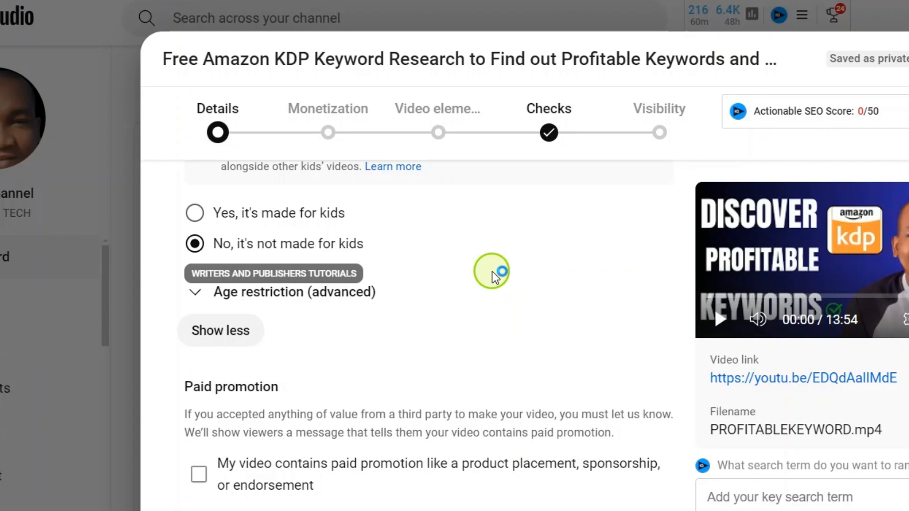
{"action": "scroll", "coordinate": [492, 270], "scroll_direction": "down", "scroll_amount": 3}
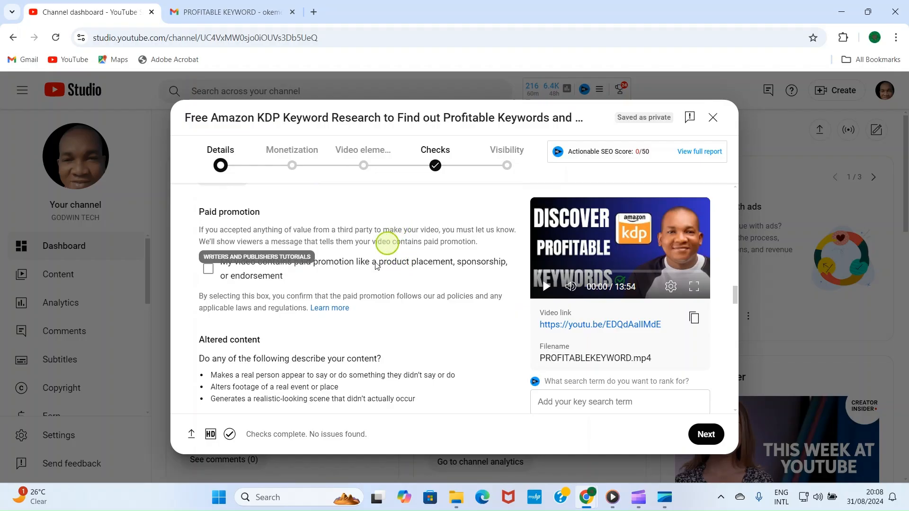
{"action": "scroll", "coordinate": [453, 307], "scroll_direction": "down", "scroll_amount": 3}
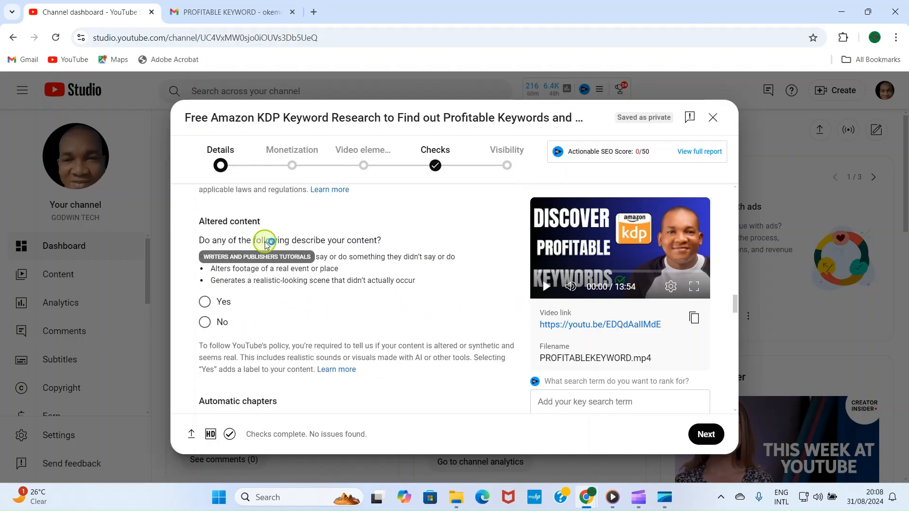
{"action": "scroll", "coordinate": [265, 251], "scroll_direction": "up", "scroll_amount": 3}
{"action": "scroll", "coordinate": [263, 385], "scroll_direction": "down", "scroll_amount": 2}
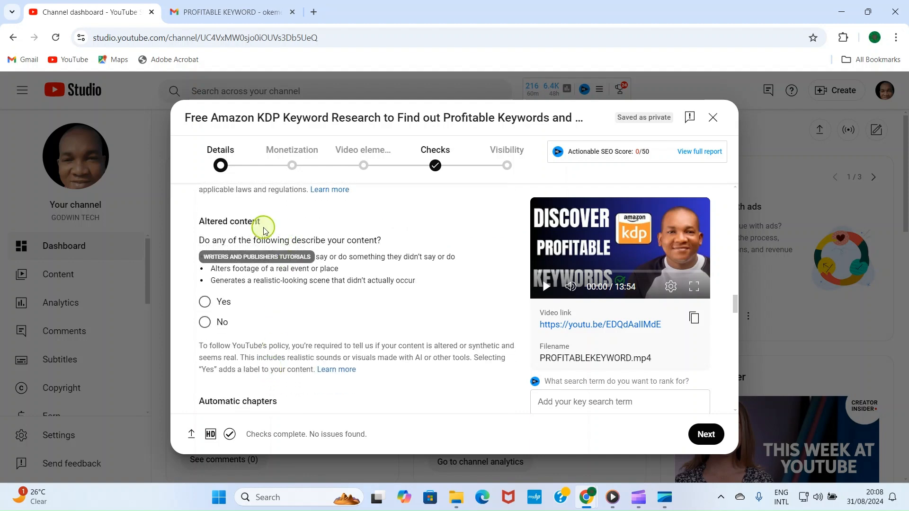
{"action": "left_click", "coordinate": [206, 323]}
Add the tags amazon kdp, free, keyword research, find out, keywords, make money, how to do keyword research and keyword research tool
{"action": "scroll", "coordinate": [385, 324], "scroll_direction": "down", "scroll_amount": 4}
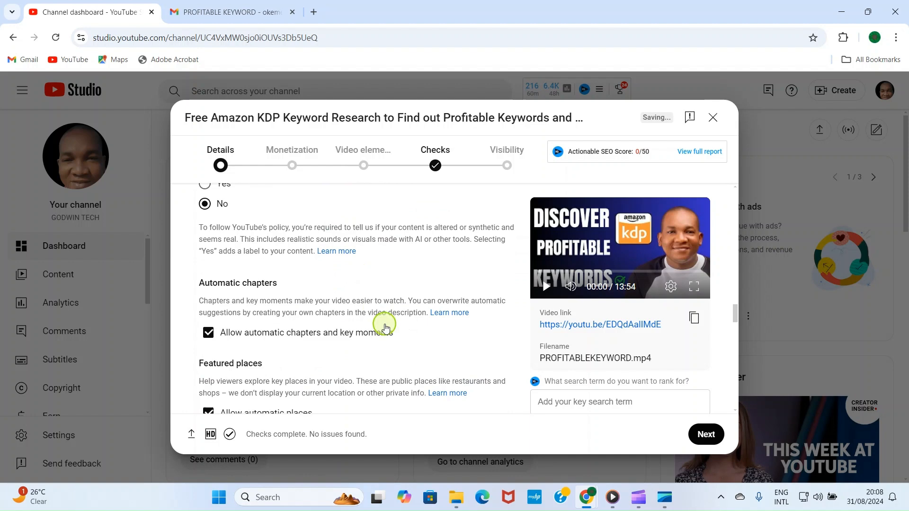
{"action": "scroll", "coordinate": [386, 327], "scroll_direction": "down", "scroll_amount": 4}
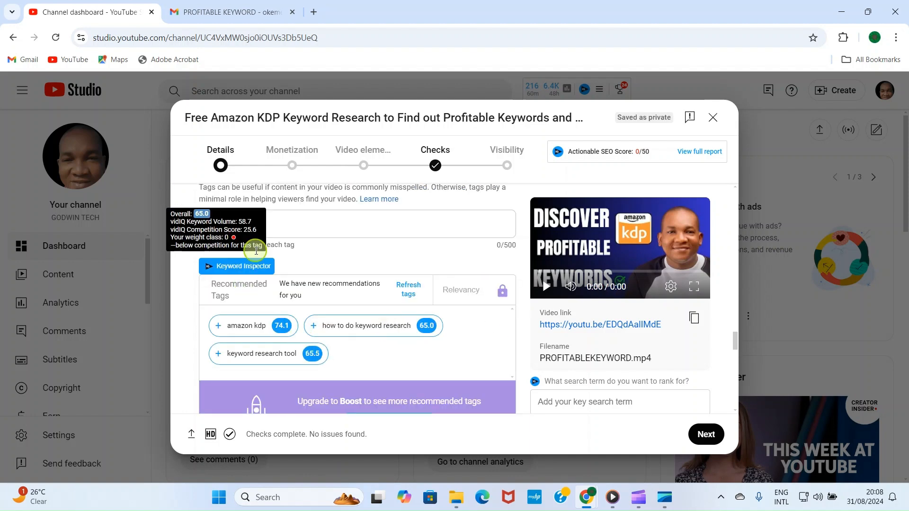
{"action": "left_click", "coordinate": [230, 222]}
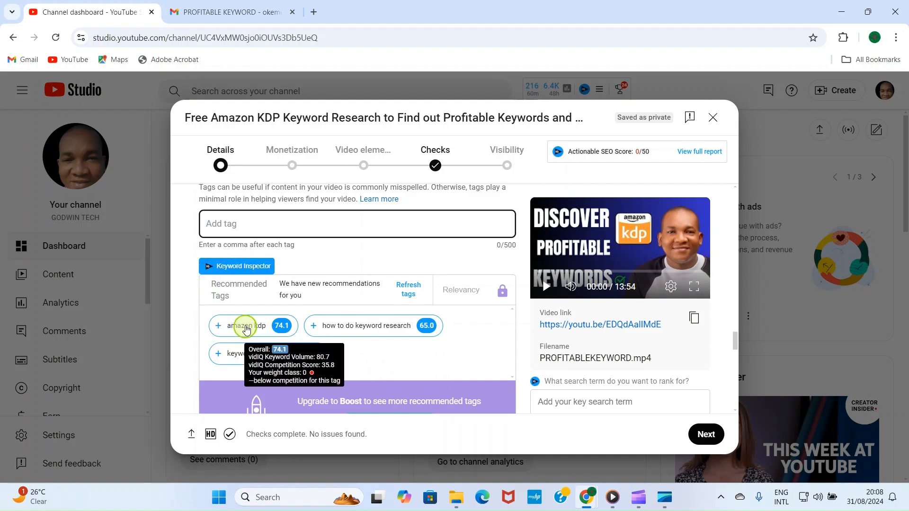
{"action": "left_click", "coordinate": [284, 325]}
{"action": "type", "text": "free,keyw"}
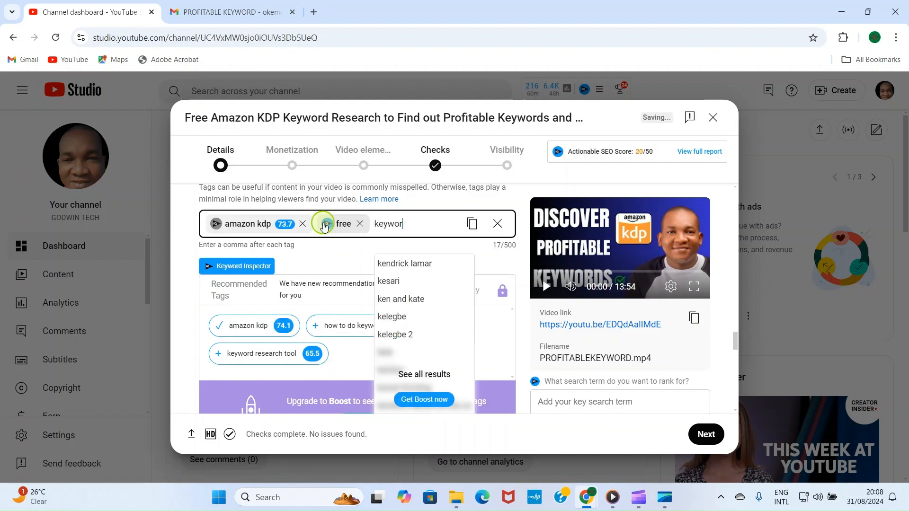
{"action": "type", "text": "ord "}
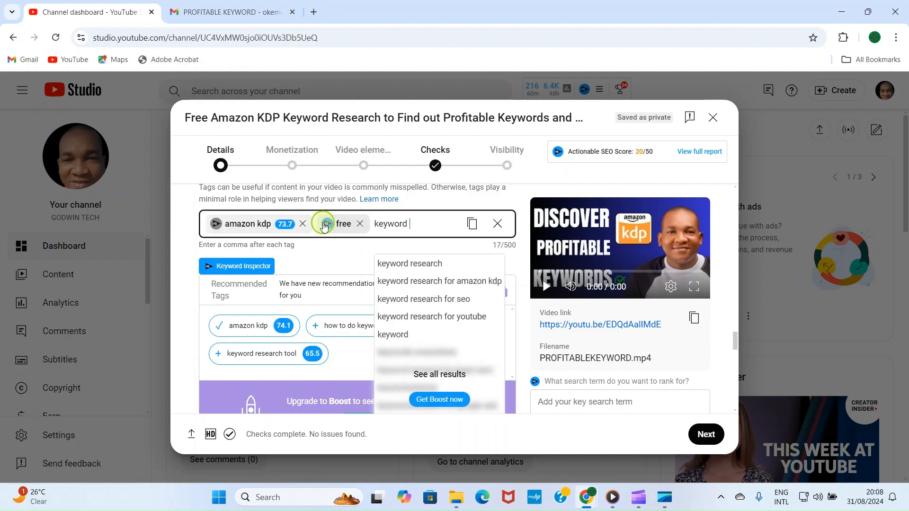
{"action": "type", "text": "research,find out,keywords,"}
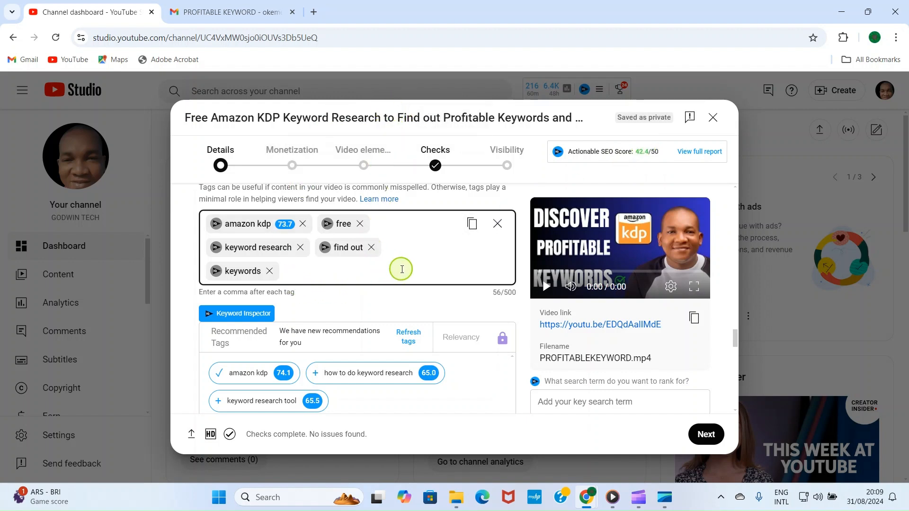
{"action": "type", "text": "make money"}
{"action": "key", "text": "Return"}
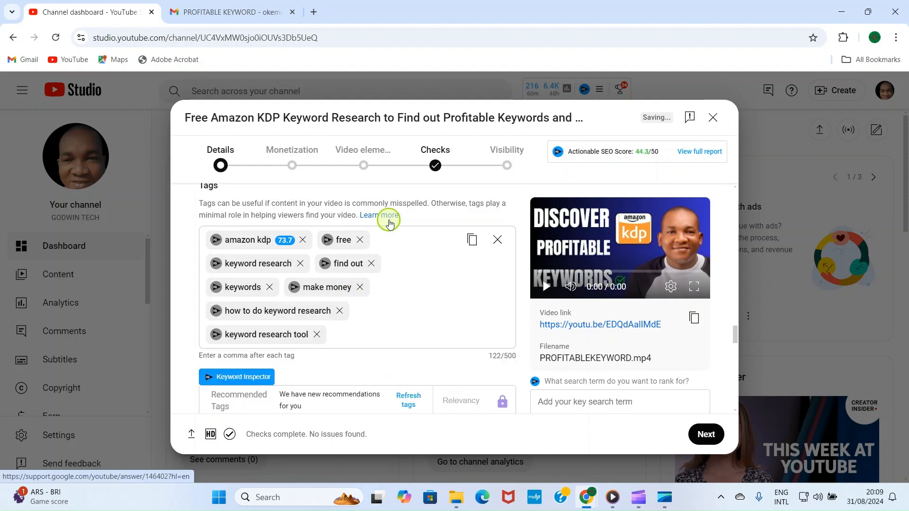
{"action": "scroll", "coordinate": [430, 199], "scroll_direction": "down", "scroll_amount": 1}
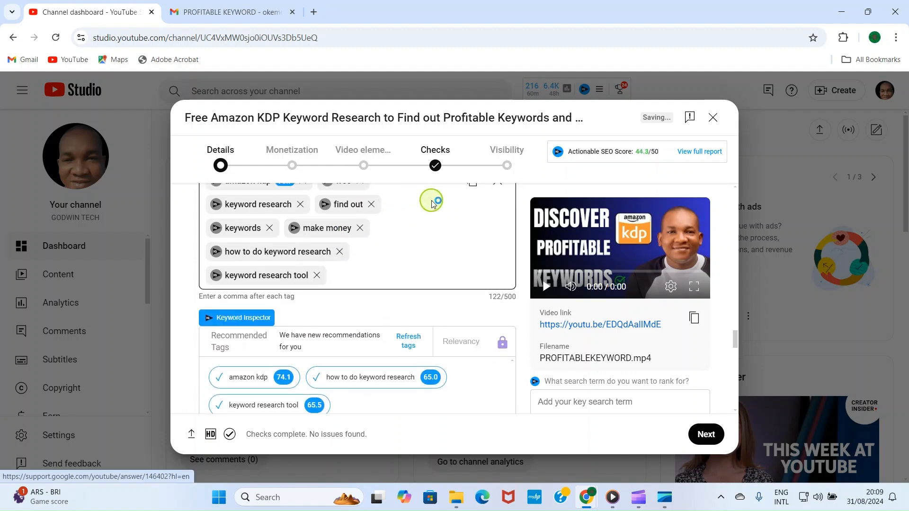
Copy the full video title from the upload details
{"action": "left_click_drag", "start_coordinate": [734, 337], "coordinate": [734, 185]}
{"action": "left_click", "coordinate": [334, 247]}
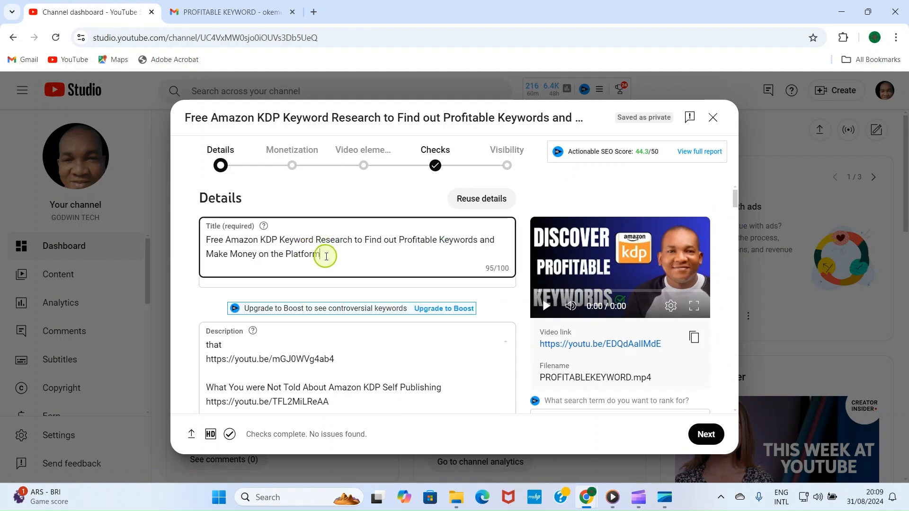
{"action": "key", "text": "ctrl+a"}
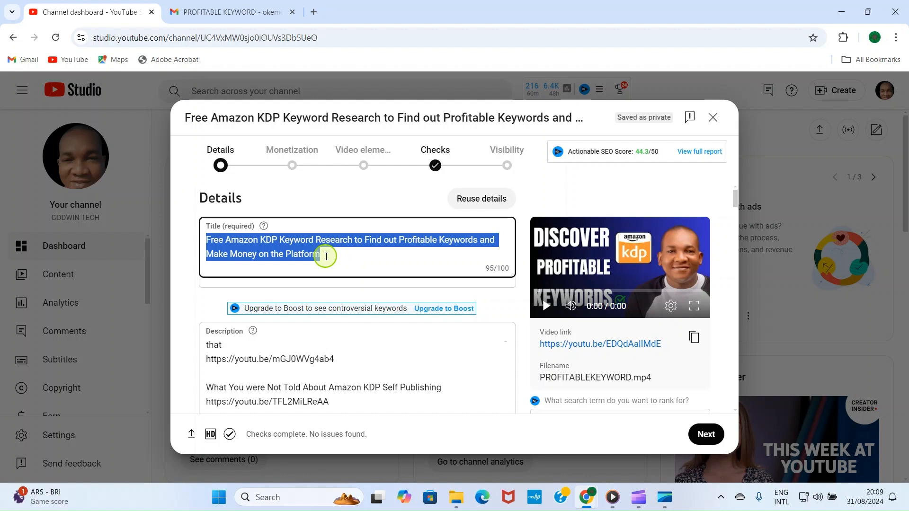
Open the Rapidtags YouTube tag generator in a new browser tab and generate tags from the copied video title
{"action": "left_click", "coordinate": [313, 12]}
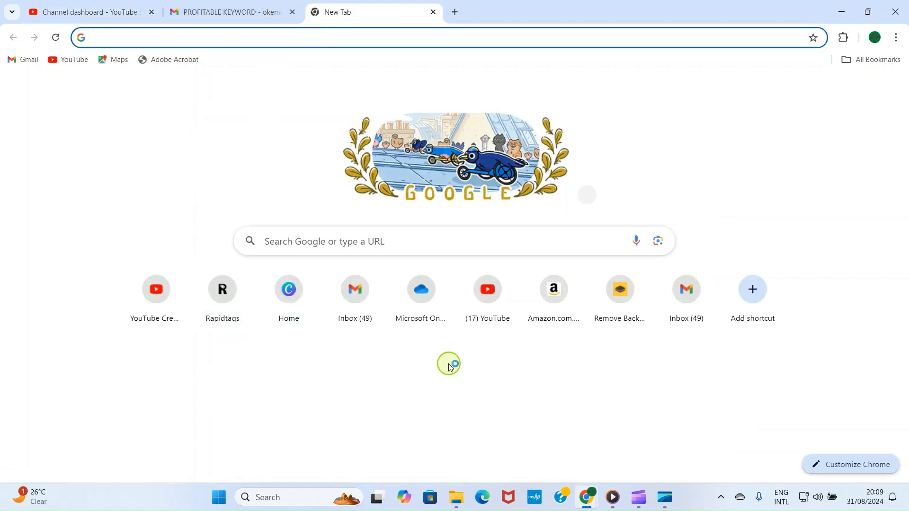
{"action": "left_click", "coordinate": [221, 308]}
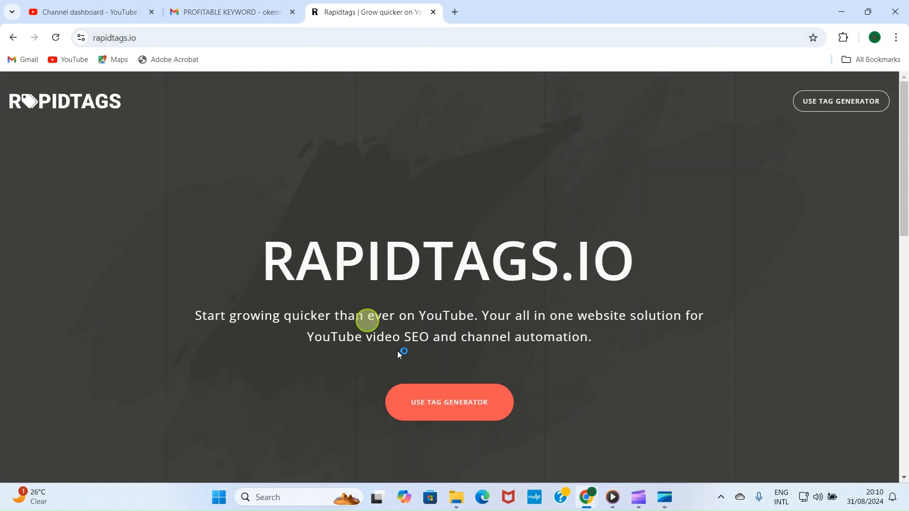
{"action": "left_click", "coordinate": [439, 402]}
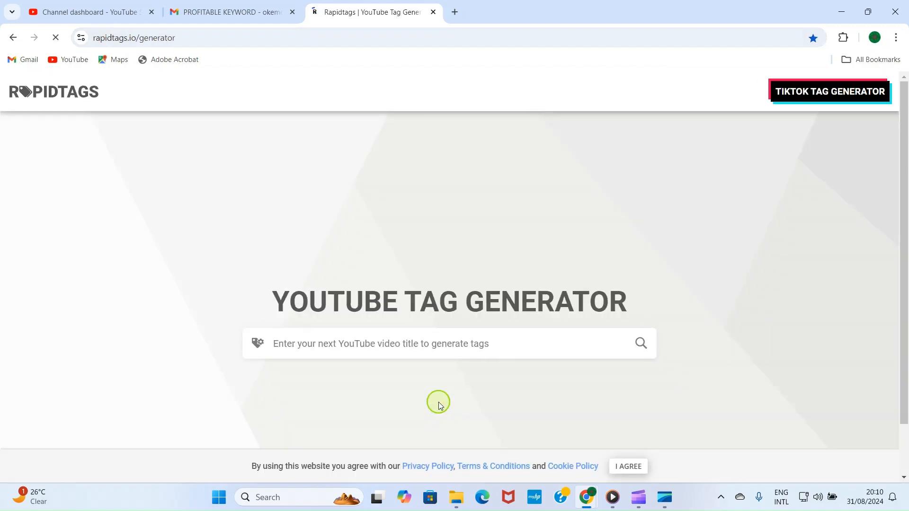
{"action": "left_click", "coordinate": [320, 185]}
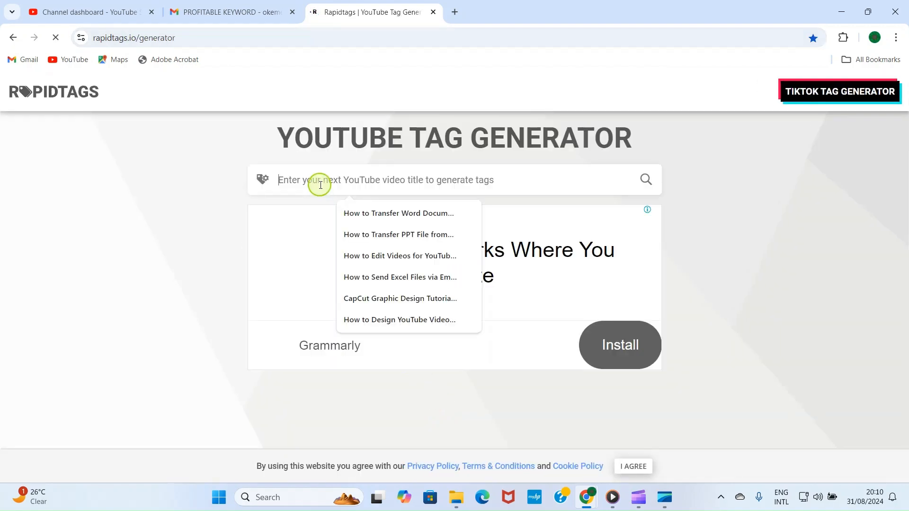
{"action": "key", "text": "ctrl+v"}
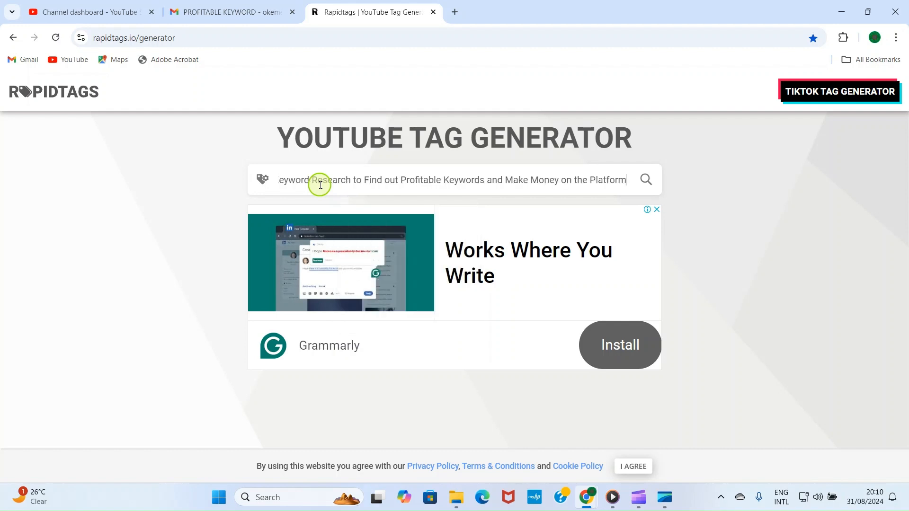
{"action": "left_click", "coordinate": [648, 182]}
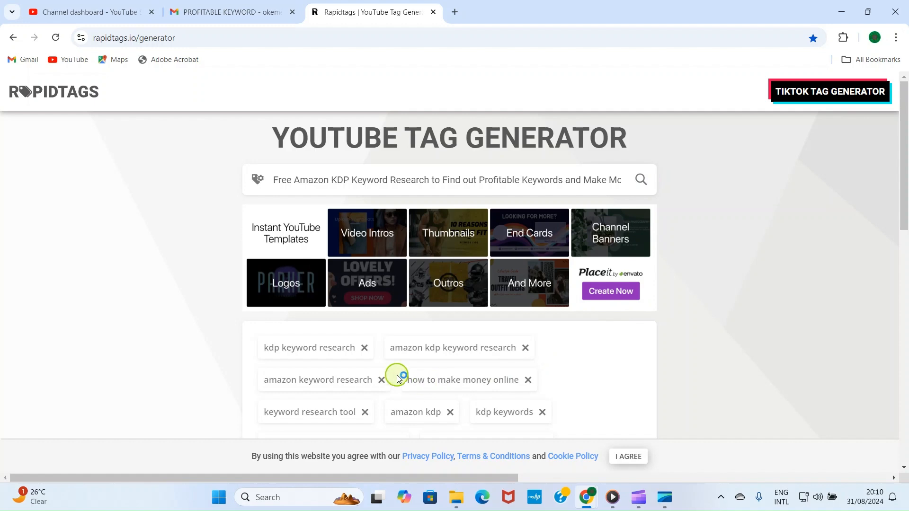
{"action": "scroll", "coordinate": [381, 358], "scroll_direction": "down", "scroll_amount": 4}
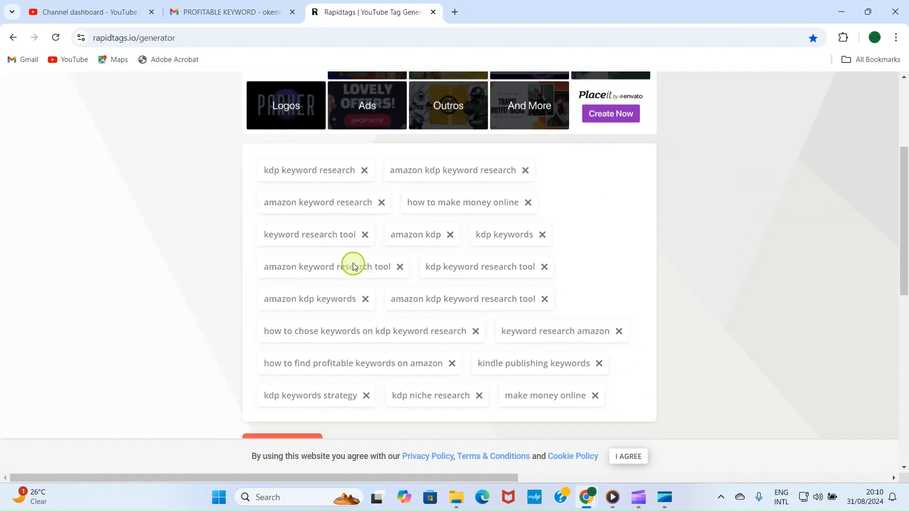
Remove kdp keyword research, amazon keyword research and keyword research tool from the generated tags and copy the remaining ones
{"action": "left_click", "coordinate": [365, 170]}
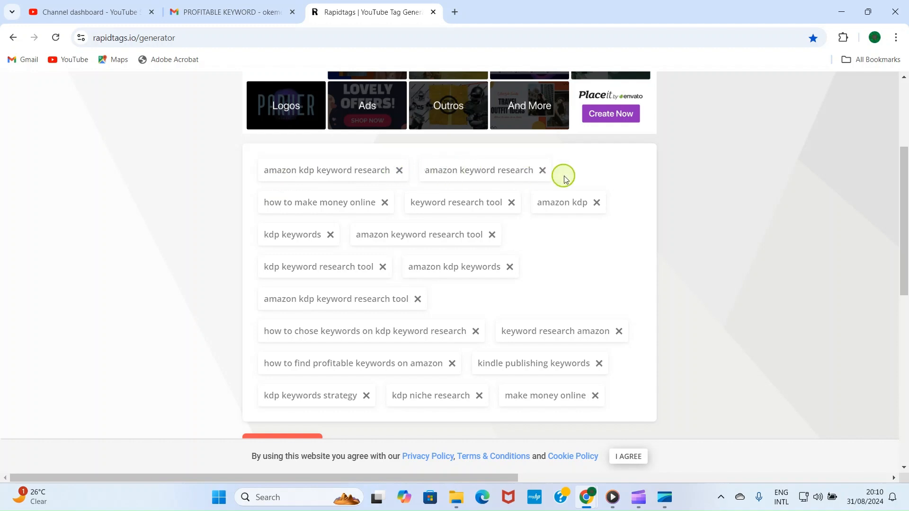
{"action": "left_click", "coordinate": [542, 171]}
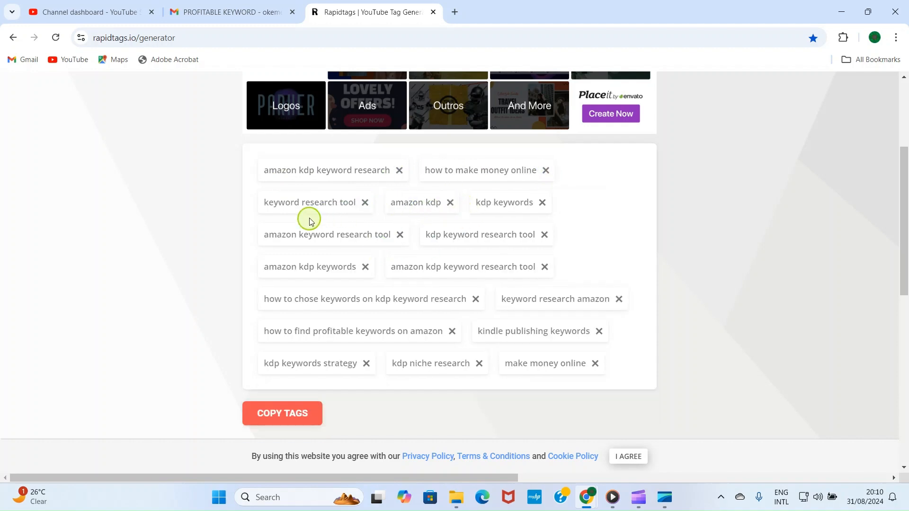
{"action": "left_click", "coordinate": [367, 204]}
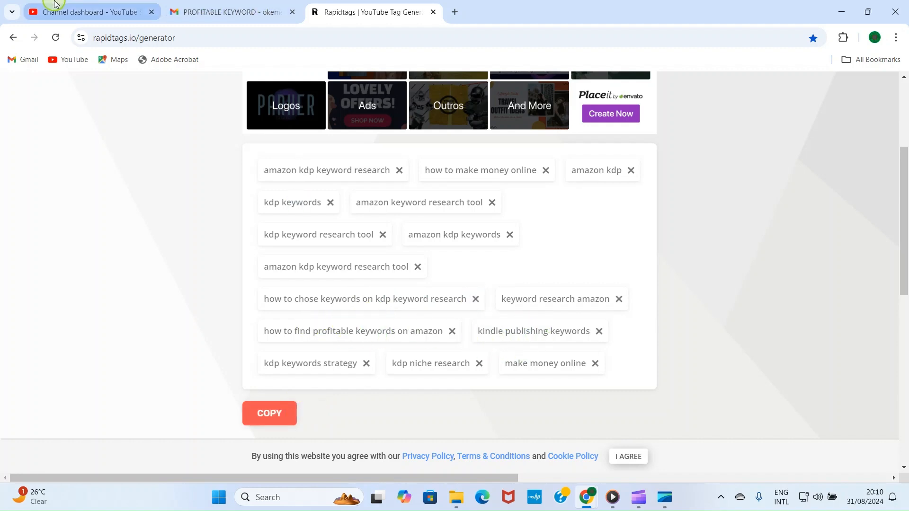
Return to the YouTube Studio upload details and paste the copied tags after the existing video tags
{"action": "left_click", "coordinate": [90, 12]}
{"action": "scroll", "coordinate": [436, 312], "scroll_direction": "down", "scroll_amount": 20}
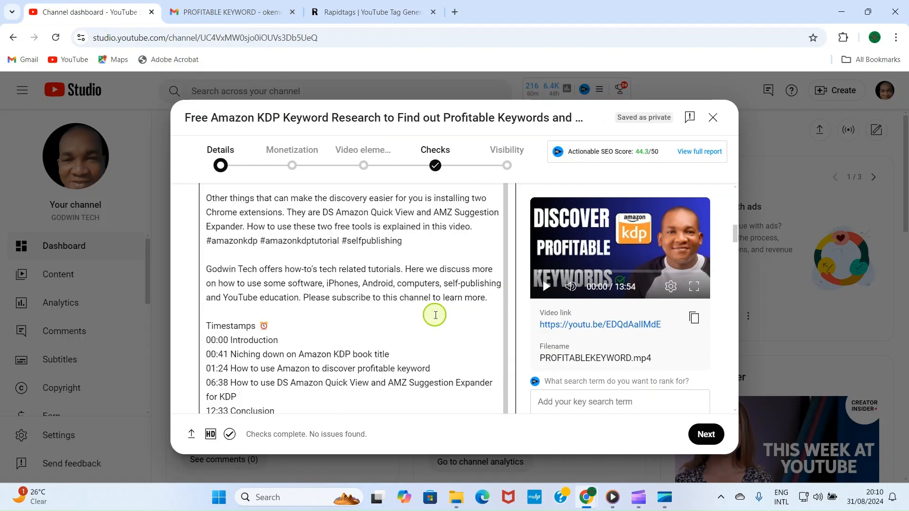
{"action": "scroll", "coordinate": [445, 311], "scroll_direction": "down", "scroll_amount": 15}
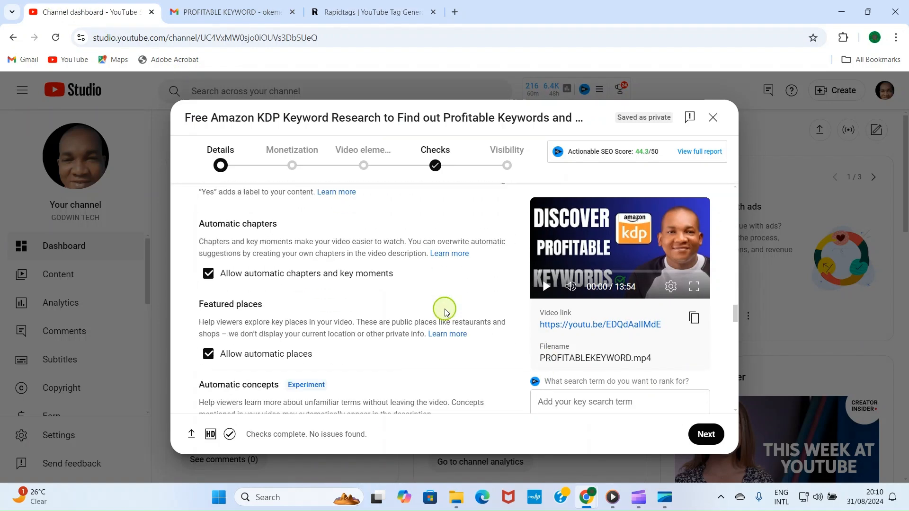
{"action": "scroll", "coordinate": [443, 303], "scroll_direction": "up", "scroll_amount": 5}
{"action": "scroll", "coordinate": [416, 306], "scroll_direction": "down", "scroll_amount": 3}
{"action": "left_click", "coordinate": [360, 318]}
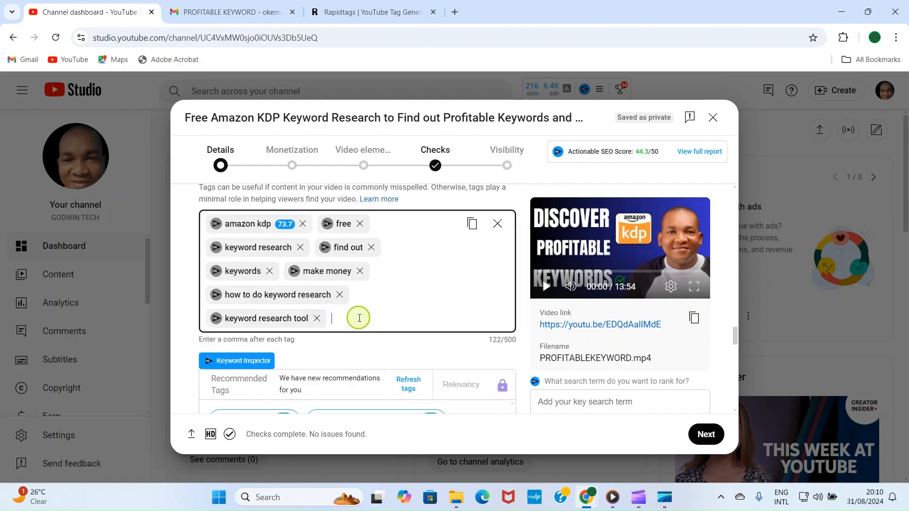
{"action": "key", "text": "ctrl+v"}
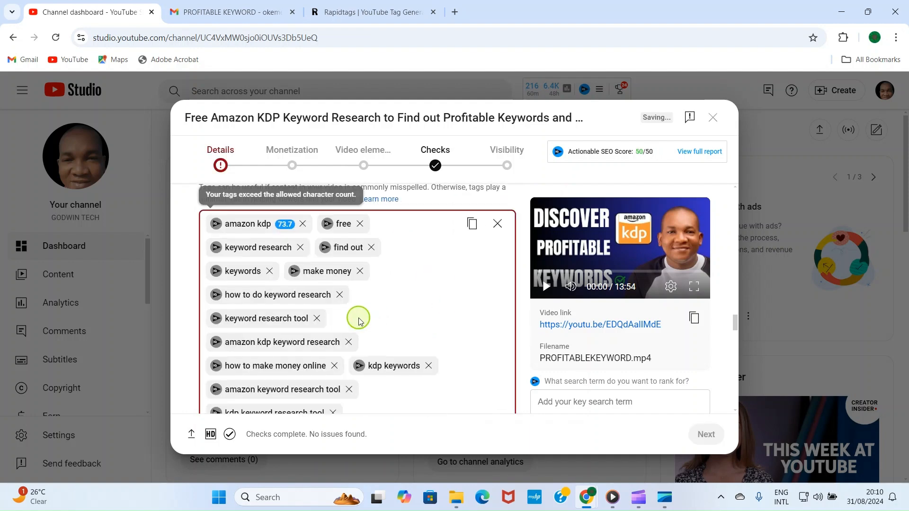
Remove the tags make money online and kdp niche research from the video's tag list
{"action": "scroll", "coordinate": [428, 249], "scroll_direction": "down", "scroll_amount": 4}
{"action": "scroll", "coordinate": [429, 249], "scroll_direction": "down", "scroll_amount": 6}
{"action": "scroll", "coordinate": [424, 247], "scroll_direction": "up", "scroll_amount": 4}
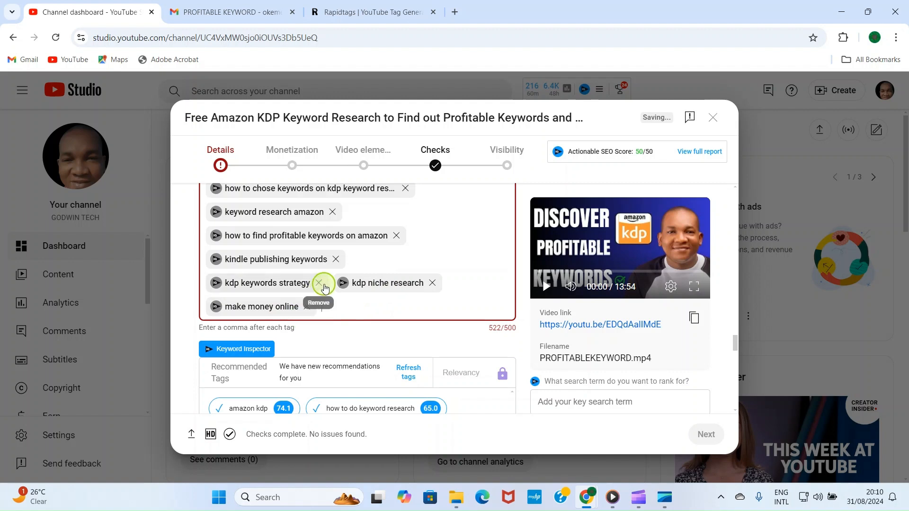
{"action": "left_click", "coordinate": [308, 308]}
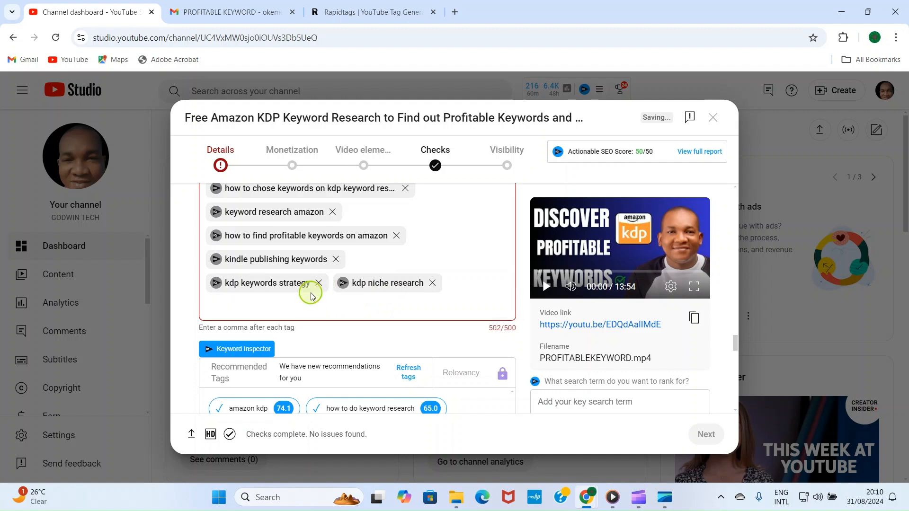
{"action": "left_click", "coordinate": [431, 286]}
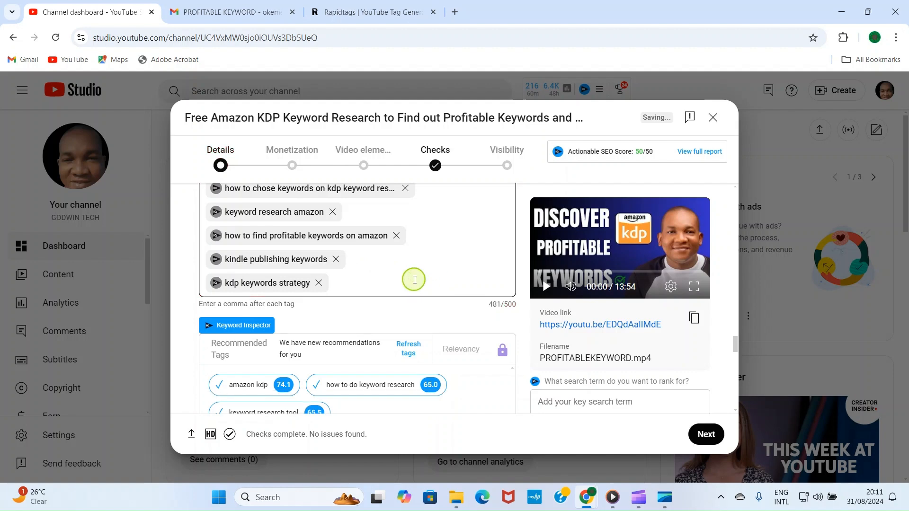
Continue from the video details to the monetization settings and set Monetization to On
{"action": "scroll", "coordinate": [464, 282], "scroll_direction": "down", "scroll_amount": 5}
{"action": "scroll", "coordinate": [464, 283], "scroll_direction": "down", "scroll_amount": 8}
{"action": "scroll", "coordinate": [491, 333], "scroll_direction": "down", "scroll_amount": 1}
{"action": "left_click", "coordinate": [709, 436]}
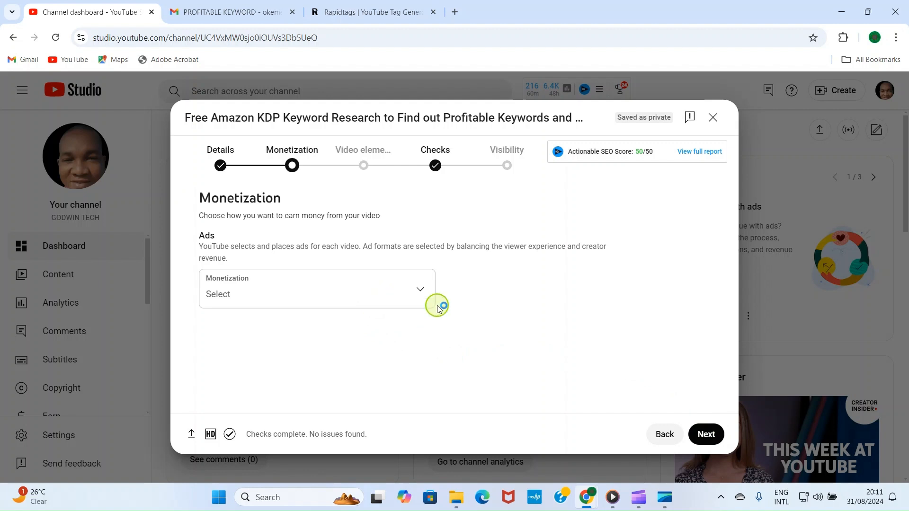
{"action": "left_click", "coordinate": [422, 294]}
{"action": "left_click", "coordinate": [253, 293]}
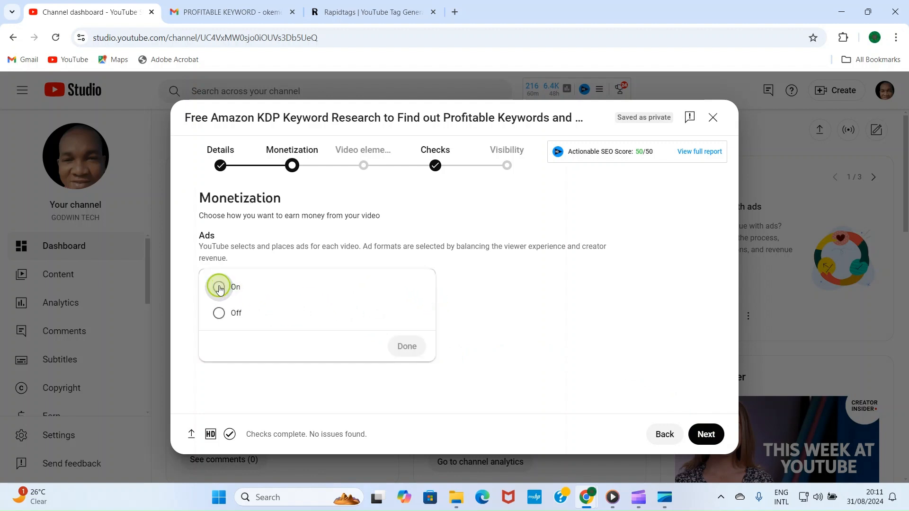
{"action": "left_click", "coordinate": [407, 346]}
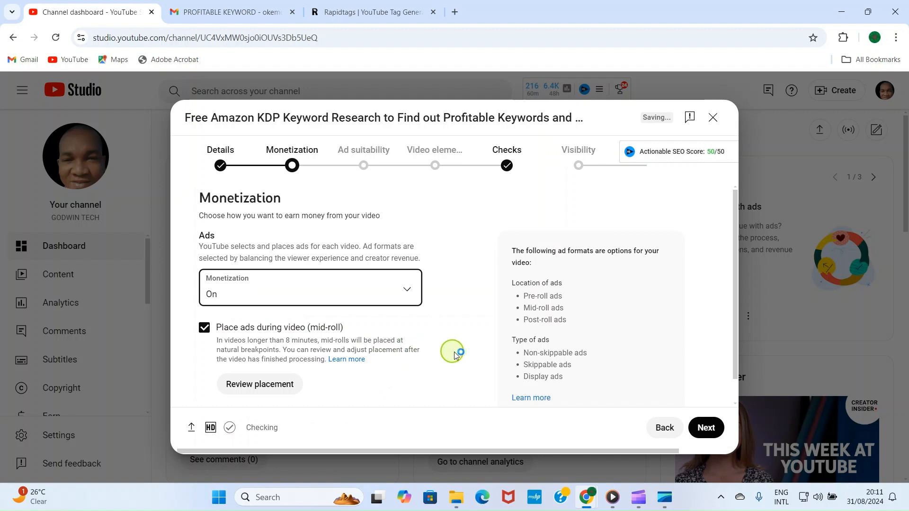
Review the mid-roll placement, move the first ad break to 00:00:00 and apply the ad break changes
{"action": "scroll", "coordinate": [454, 349], "scroll_direction": "down", "scroll_amount": 1}
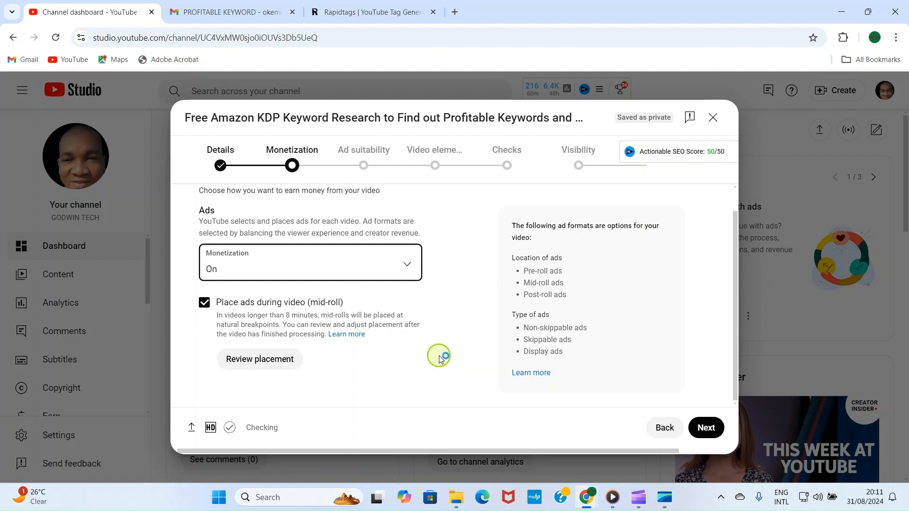
{"action": "left_click", "coordinate": [248, 364]}
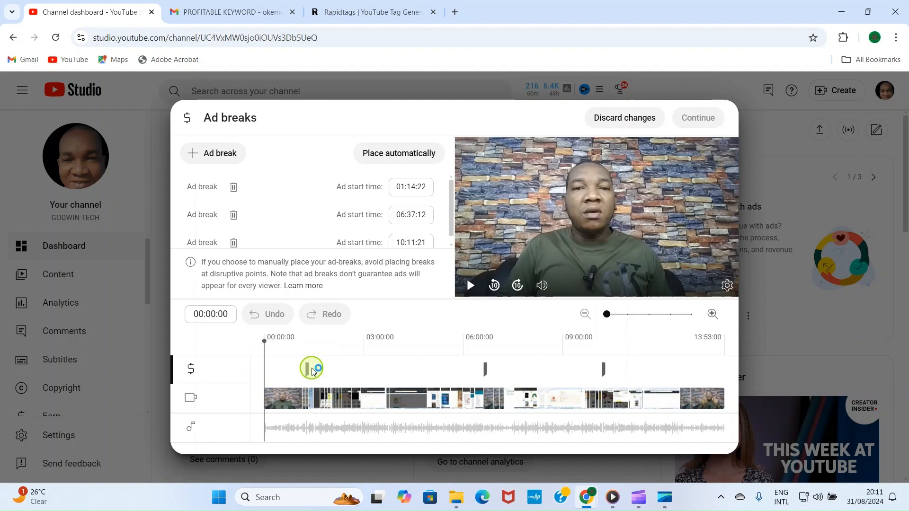
{"action": "left_click_drag", "start_coordinate": [308, 369], "coordinate": [260, 366]}
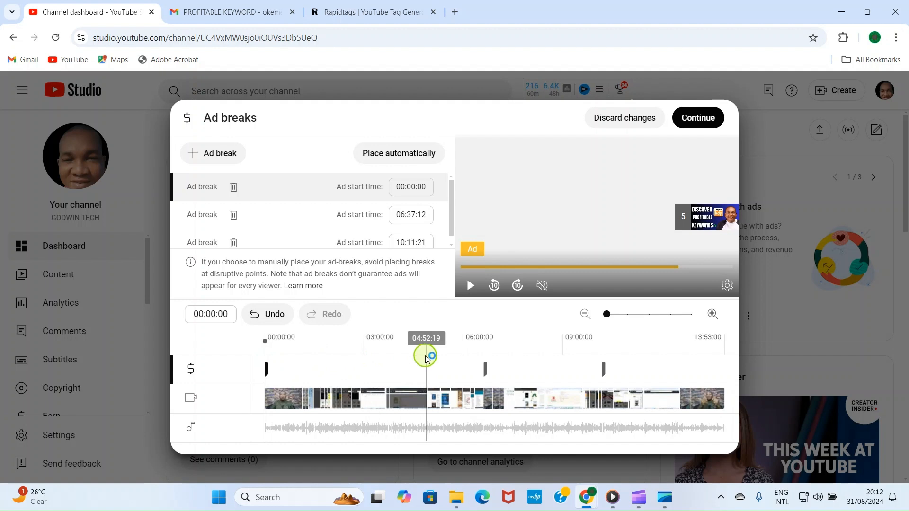
{"action": "left_click", "coordinate": [359, 359]}
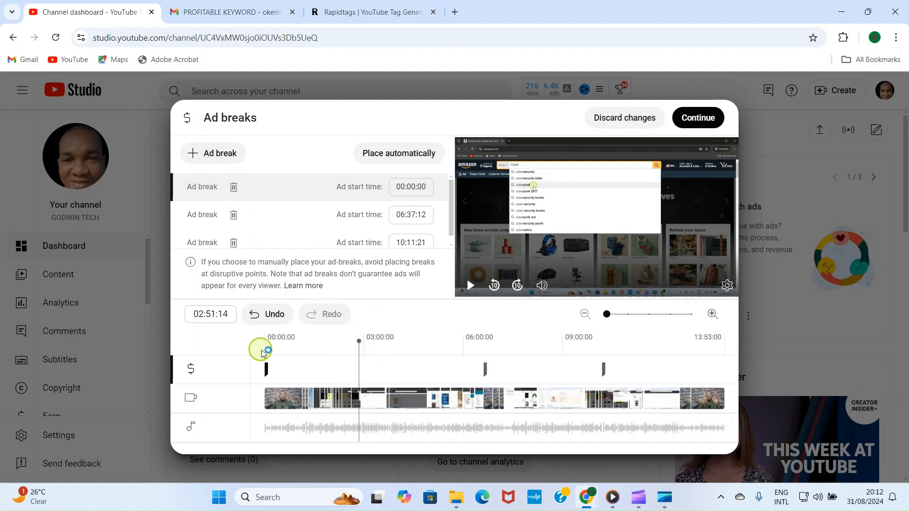
{"action": "left_click", "coordinate": [699, 119]}
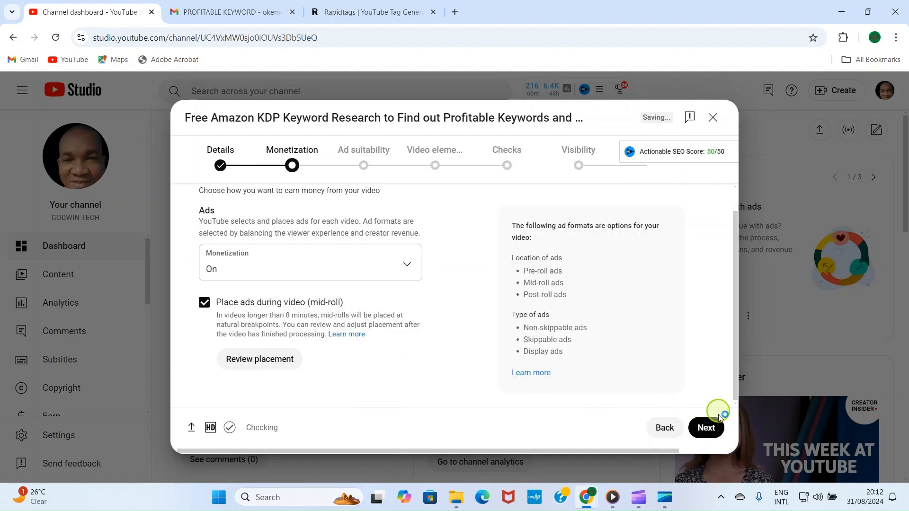
Rate the video's ad suitability as None of the above and submit the rating
{"action": "left_click", "coordinate": [706, 428]}
{"action": "scroll", "coordinate": [322, 306], "scroll_direction": "down", "scroll_amount": 8}
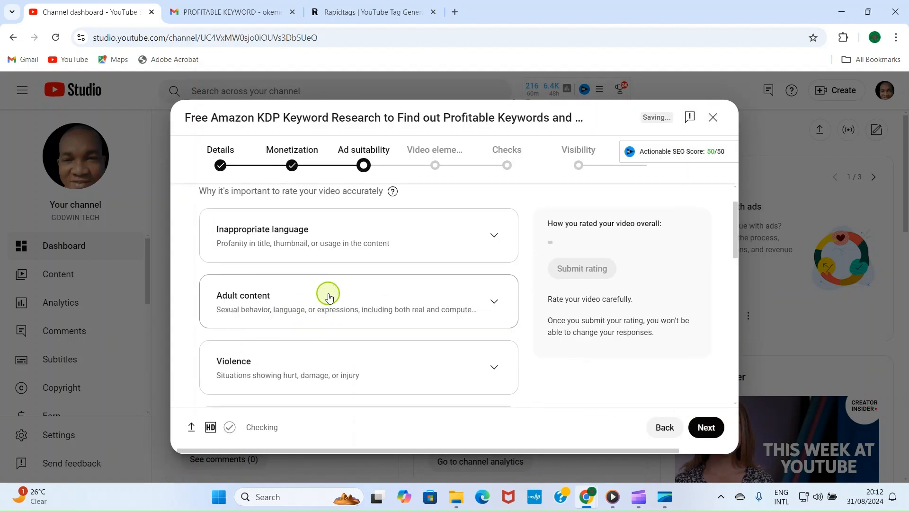
{"action": "scroll", "coordinate": [321, 307], "scroll_direction": "down", "scroll_amount": 5}
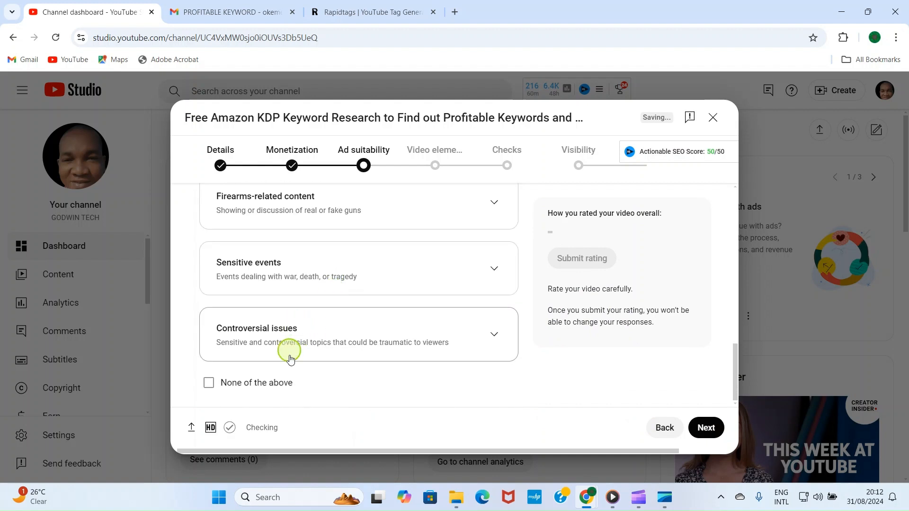
{"action": "left_click", "coordinate": [222, 395]}
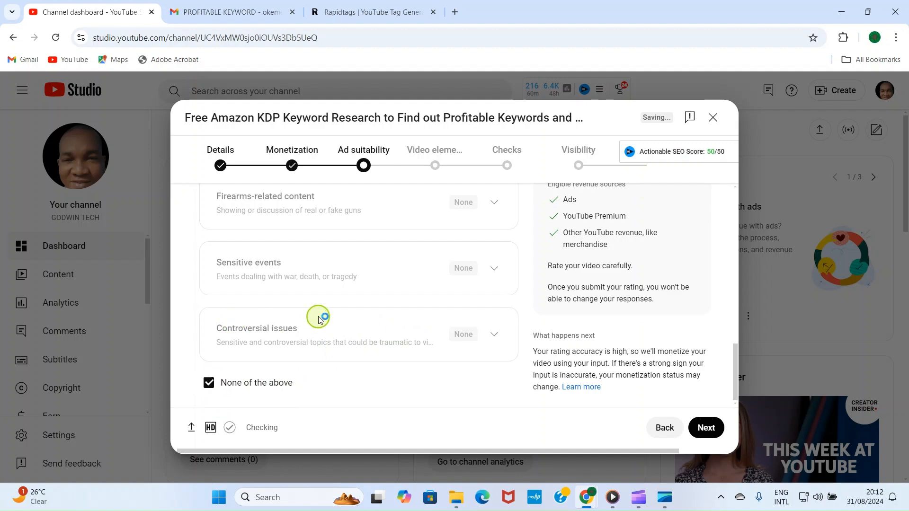
{"action": "scroll", "coordinate": [523, 287], "scroll_direction": "up", "scroll_amount": 5}
{"action": "scroll", "coordinate": [522, 287], "scroll_direction": "up", "scroll_amount": 1}
{"action": "scroll", "coordinate": [609, 290], "scroll_direction": "down", "scroll_amount": 1}
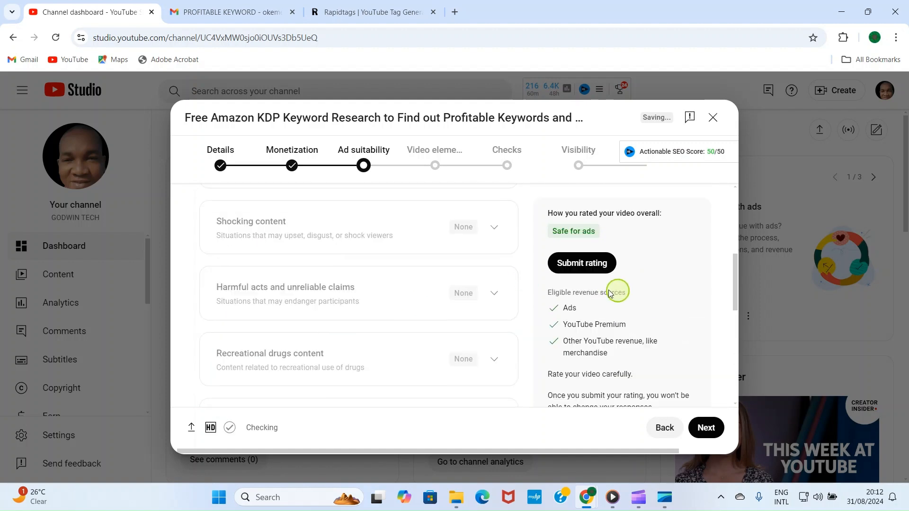
{"action": "left_click", "coordinate": [581, 266]}
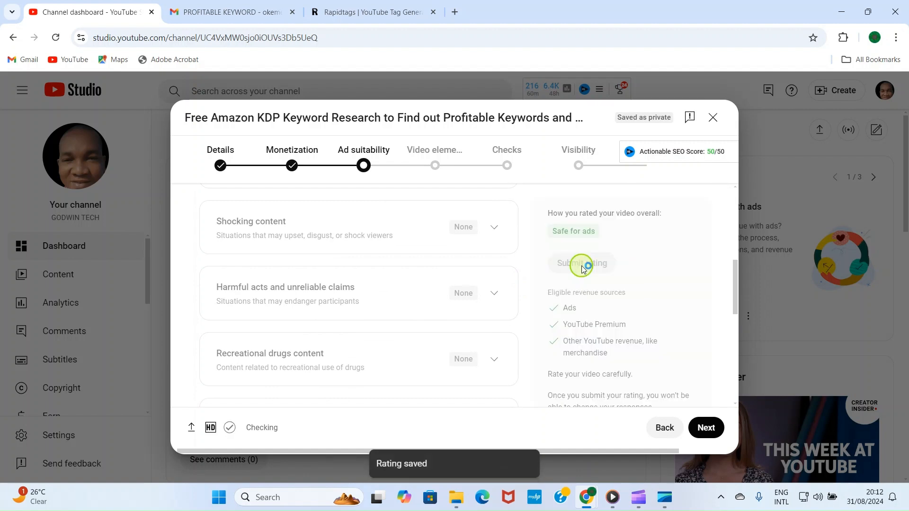
Continue to the video elements and import the end screen from the How to Screen Record on Windows video
{"action": "left_click", "coordinate": [706, 429]}
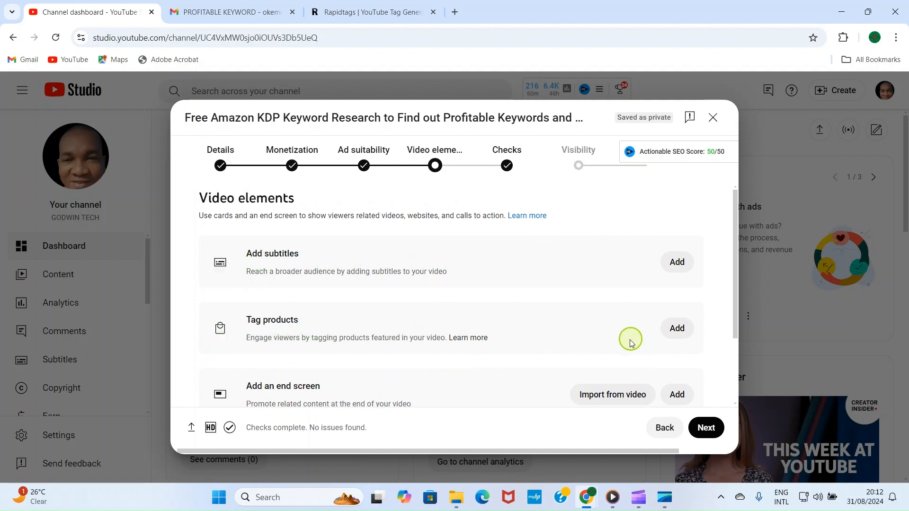
{"action": "scroll", "coordinate": [517, 349], "scroll_direction": "down", "scroll_amount": 2}
{"action": "scroll", "coordinate": [507, 328], "scroll_direction": "up", "scroll_amount": 2}
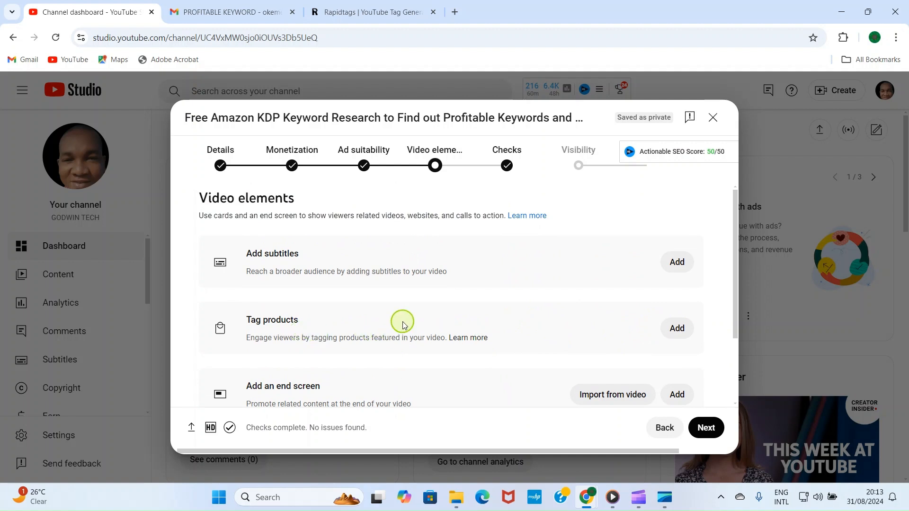
{"action": "scroll", "coordinate": [403, 325], "scroll_direction": "down", "scroll_amount": 1}
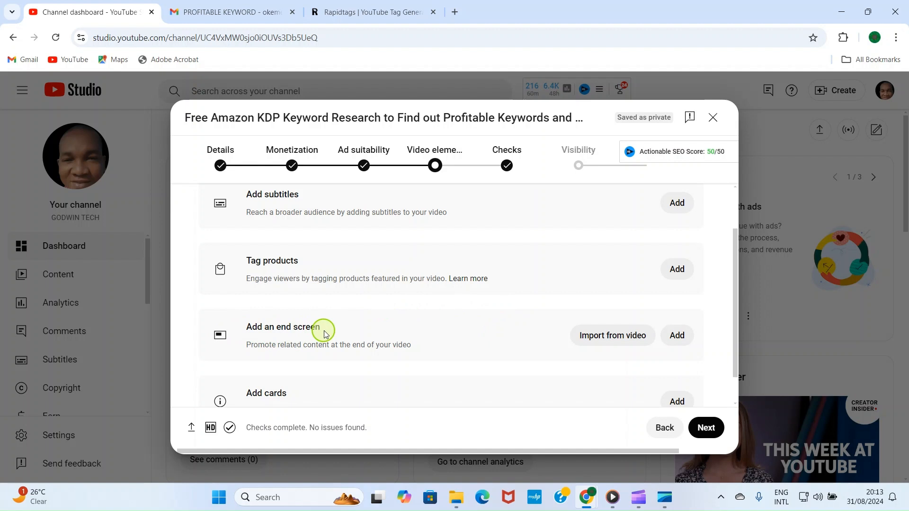
{"action": "left_click", "coordinate": [593, 337]}
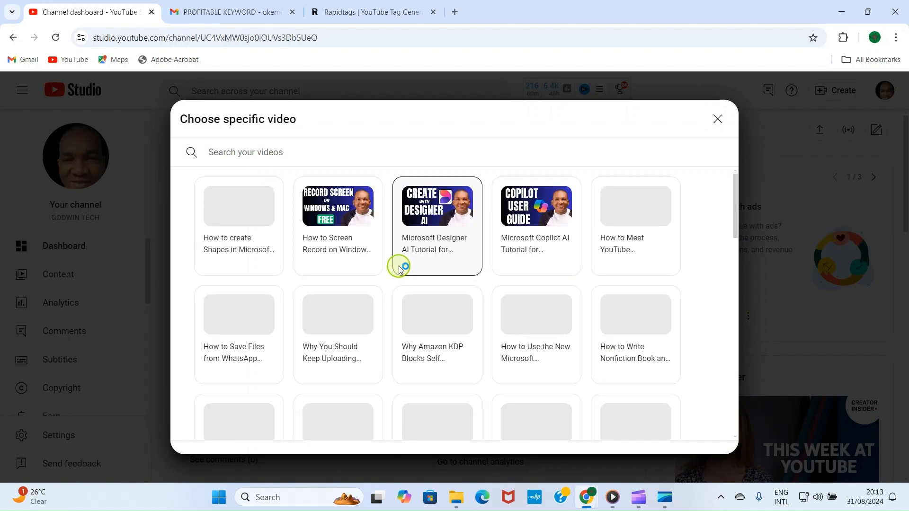
{"action": "left_click", "coordinate": [331, 230]}
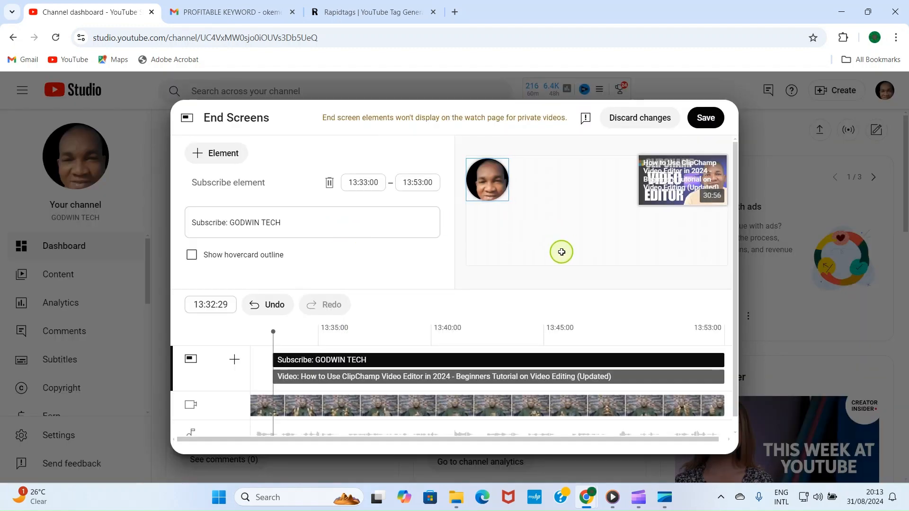
Search the channel's videos for amazon and replace the end screen video with What You Should Do Before Publishing a Book on Amazon KDP
{"action": "left_click", "coordinate": [701, 185]}
{"action": "scroll", "coordinate": [436, 272], "scroll_direction": "down", "scroll_amount": 1}
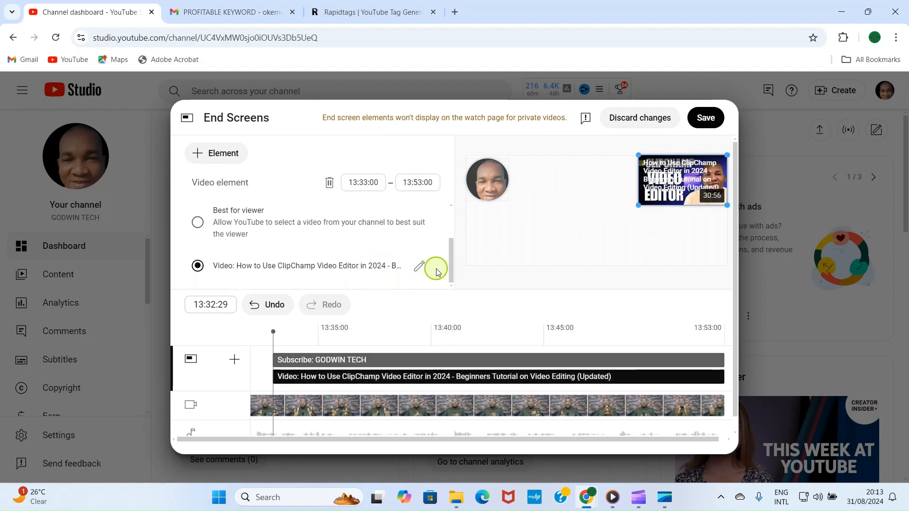
{"action": "left_click", "coordinate": [421, 267]}
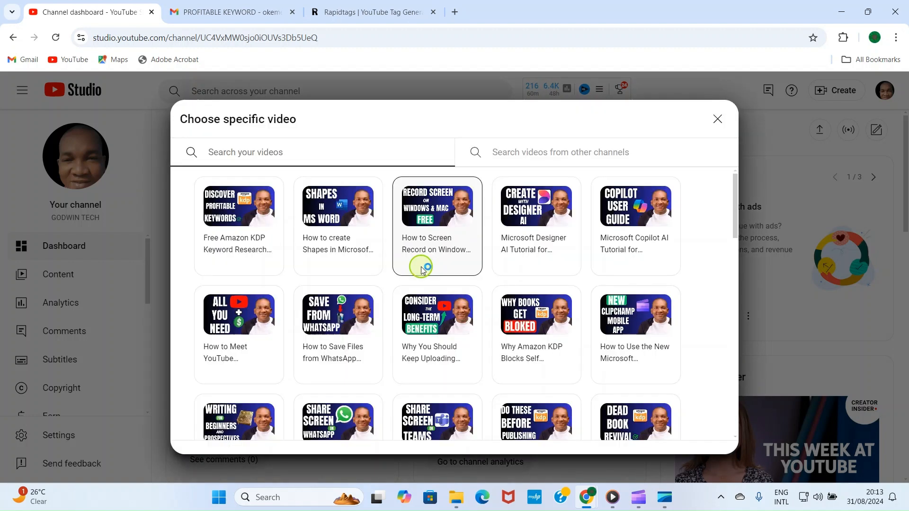
{"action": "left_click", "coordinate": [283, 154]}
{"action": "type", "text": "amazon"}
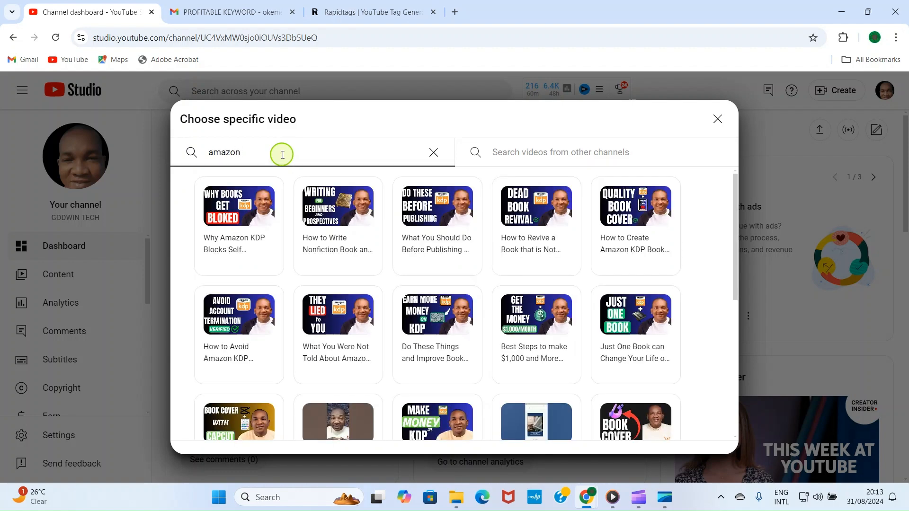
{"action": "left_click", "coordinate": [438, 223]}
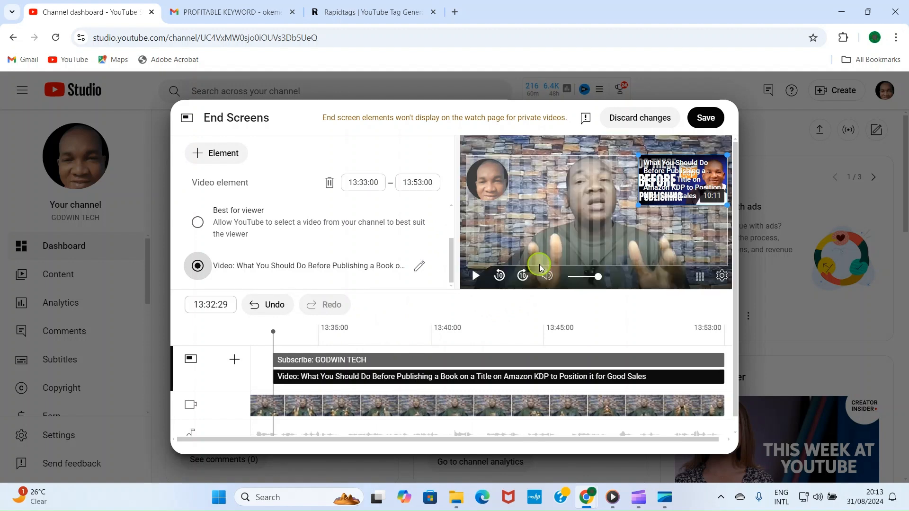
Play back the end screen over the video's closing seconds and save it
{"action": "left_click", "coordinate": [476, 278]}
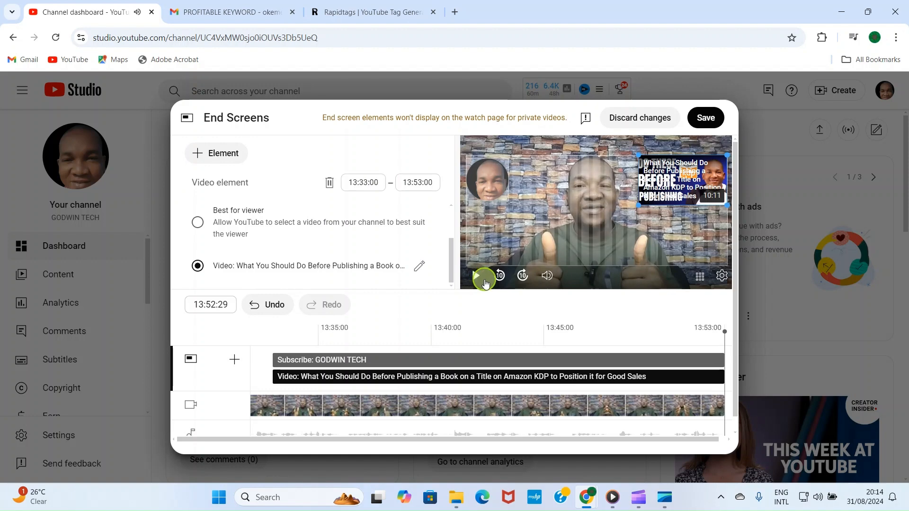
{"action": "left_click", "coordinate": [706, 117]}
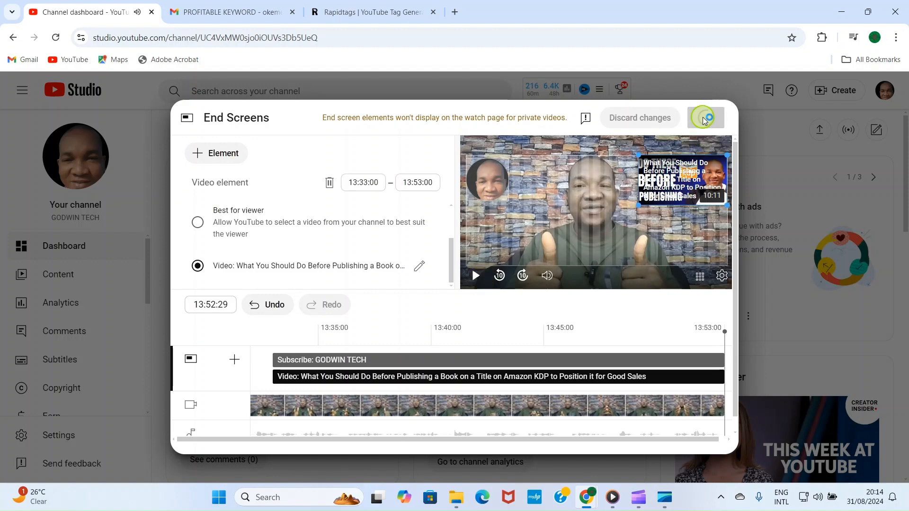
{"action": "scroll", "coordinate": [609, 338], "scroll_direction": "down", "scroll_amount": 1}
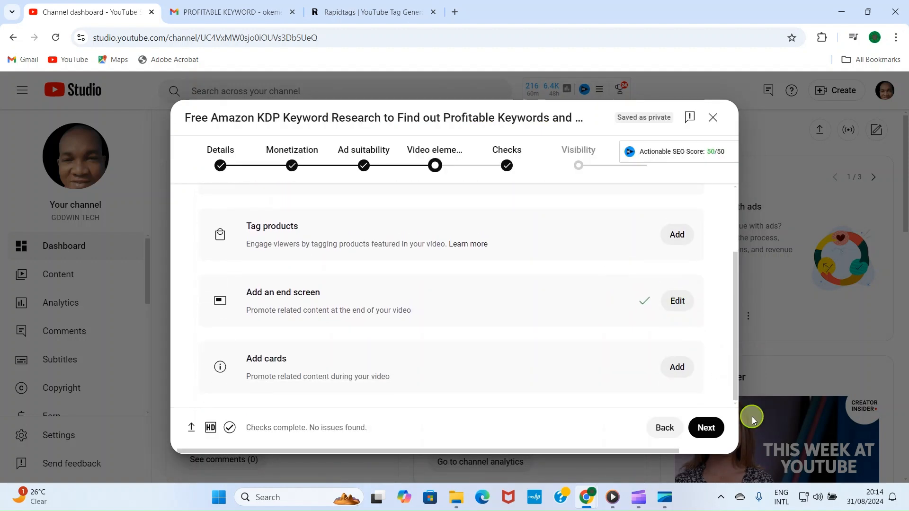
Continue past the checks, set the visibility to Public, publish the video and close the sharing dialog
{"action": "left_click", "coordinate": [706, 428]}
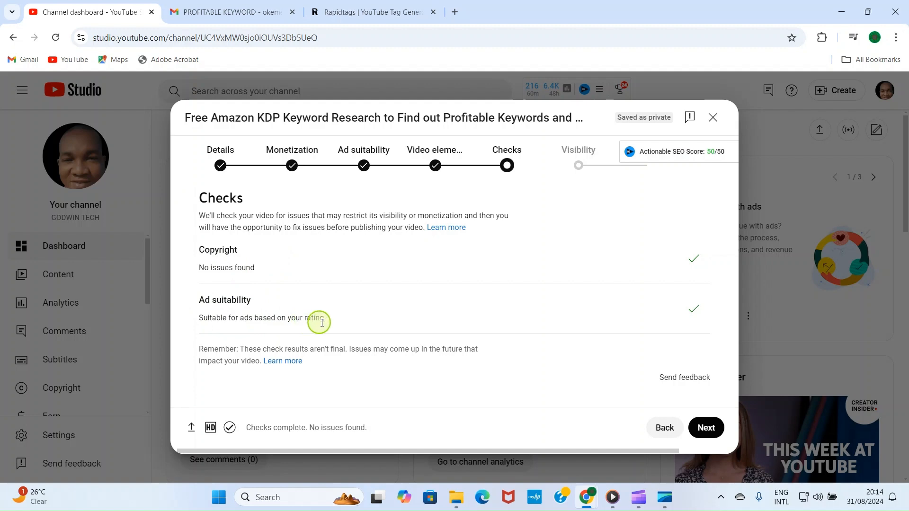
{"action": "left_click", "coordinate": [704, 426]}
{"action": "scroll", "coordinate": [290, 365], "scroll_direction": "down", "scroll_amount": 3}
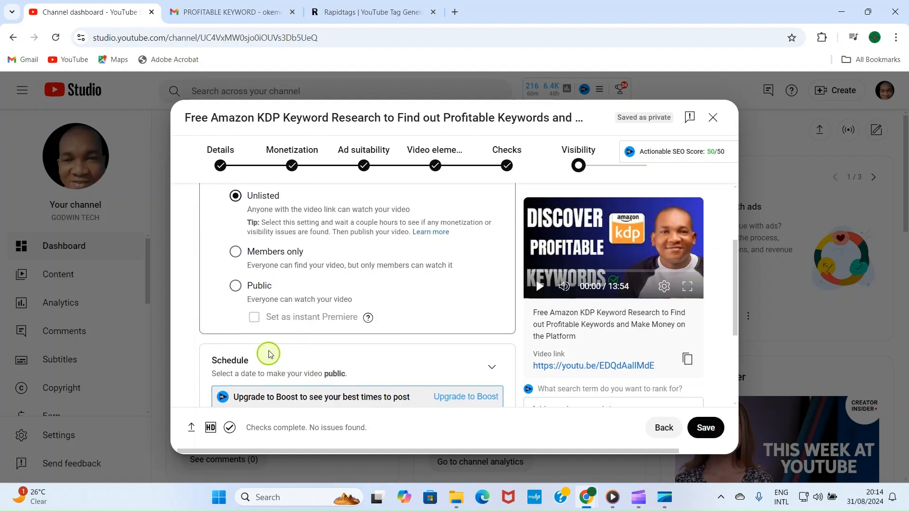
{"action": "left_click", "coordinate": [235, 285]}
{"action": "scroll", "coordinate": [724, 366], "scroll_direction": "down", "scroll_amount": 3}
{"action": "left_click", "coordinate": [703, 427]}
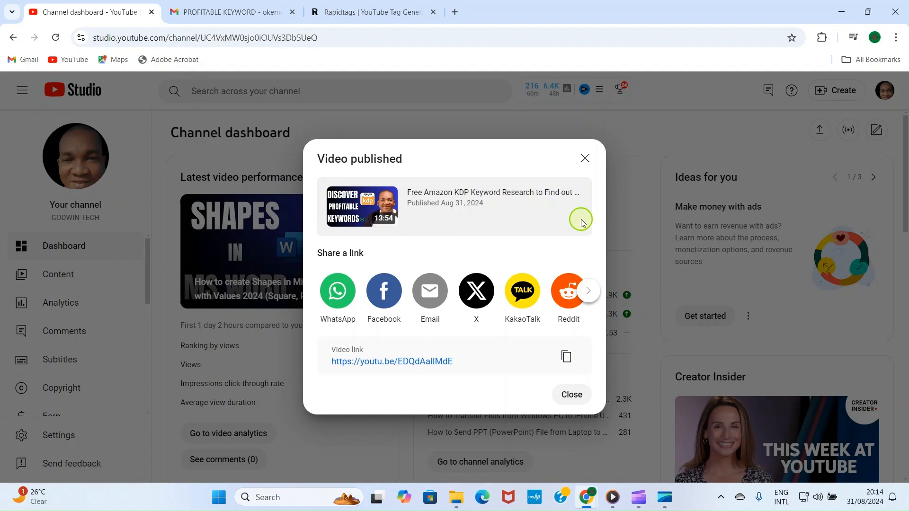
{"action": "left_click", "coordinate": [585, 158]}
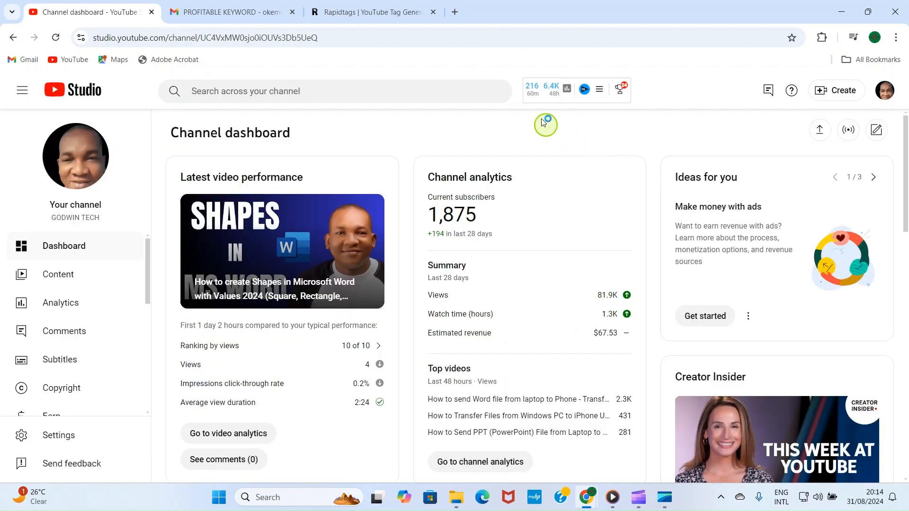